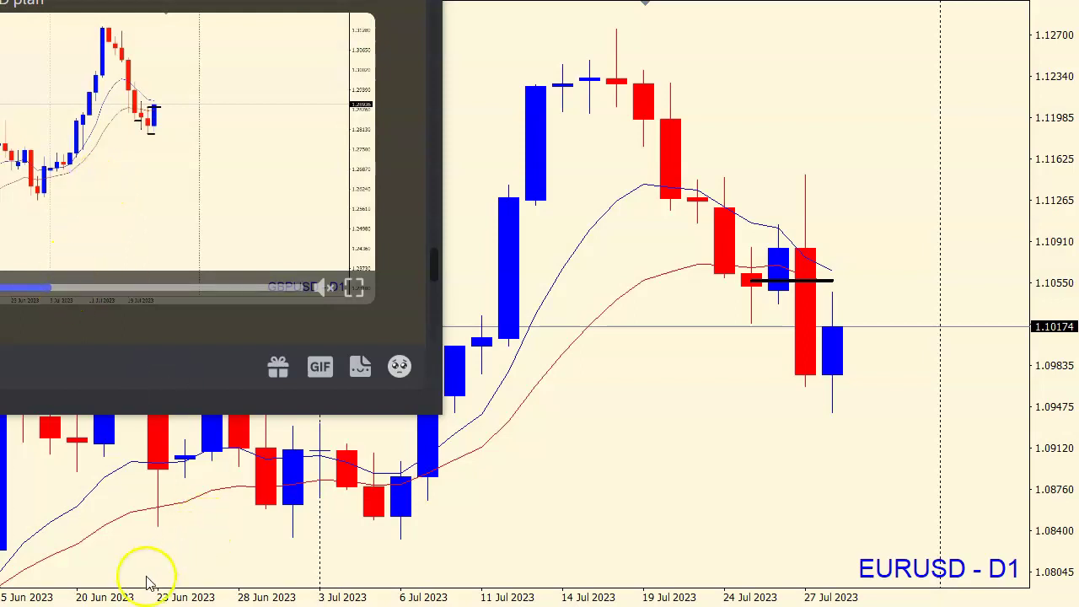
Trace the GBPUSD daily swing over the D1 plan video, skip ahead to its H4 section, and leave the video.
left_click_drag(56, 181, 91, 104)
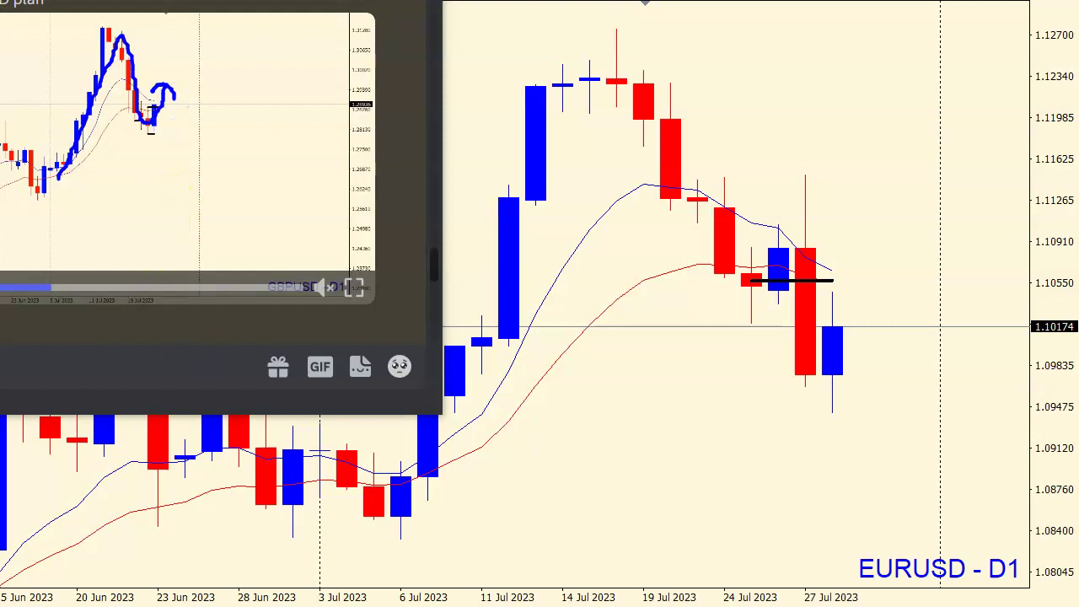
key("Escape")
left_click(76, 292)
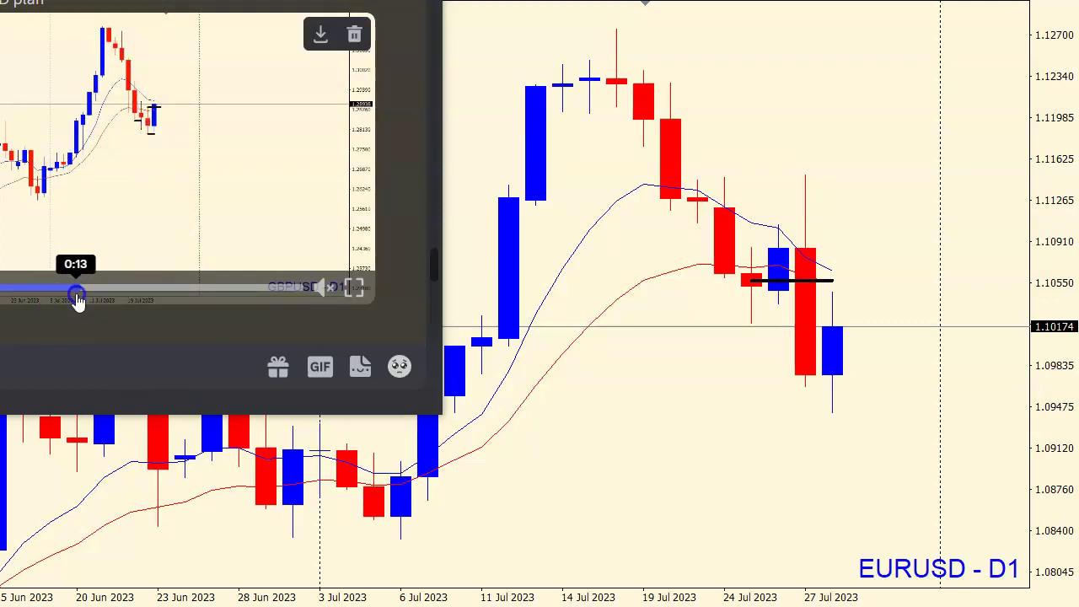
left_click_drag(76, 297, 219, 285)
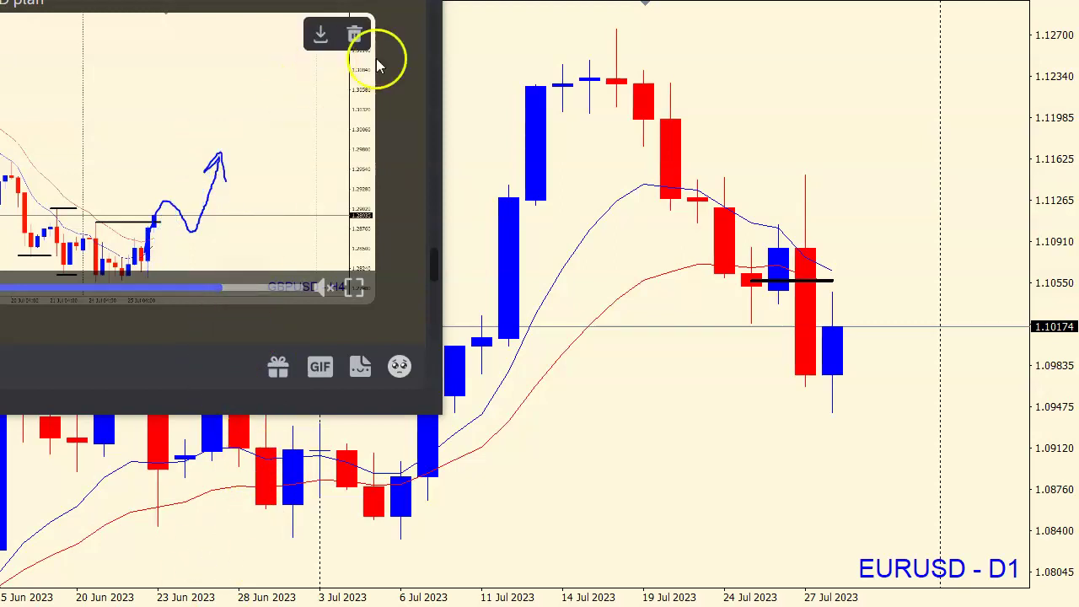
left_click(354, 31)
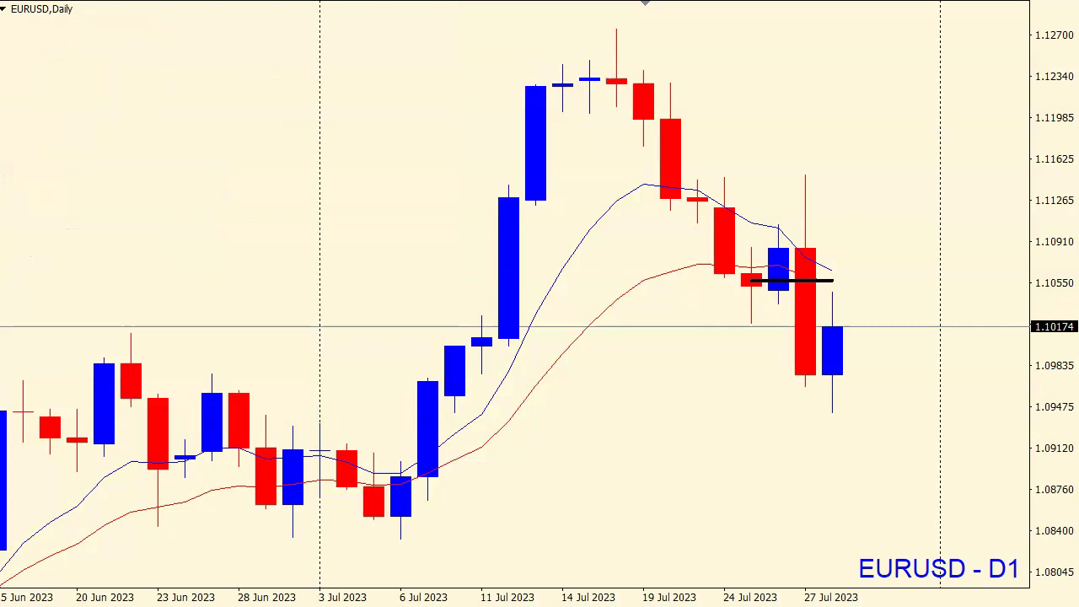
Circle the early-July low and mid-July high on the EURUSD daily chart and trace the rally between them.
scroll(504, 182, "down", 1)
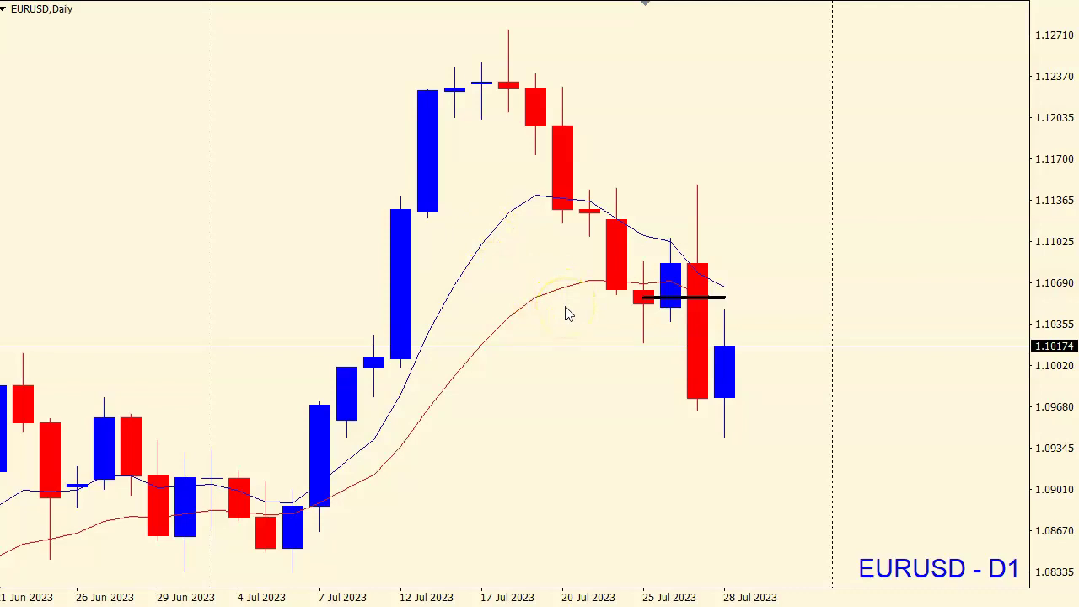
scroll(528, 327, "down", 1)
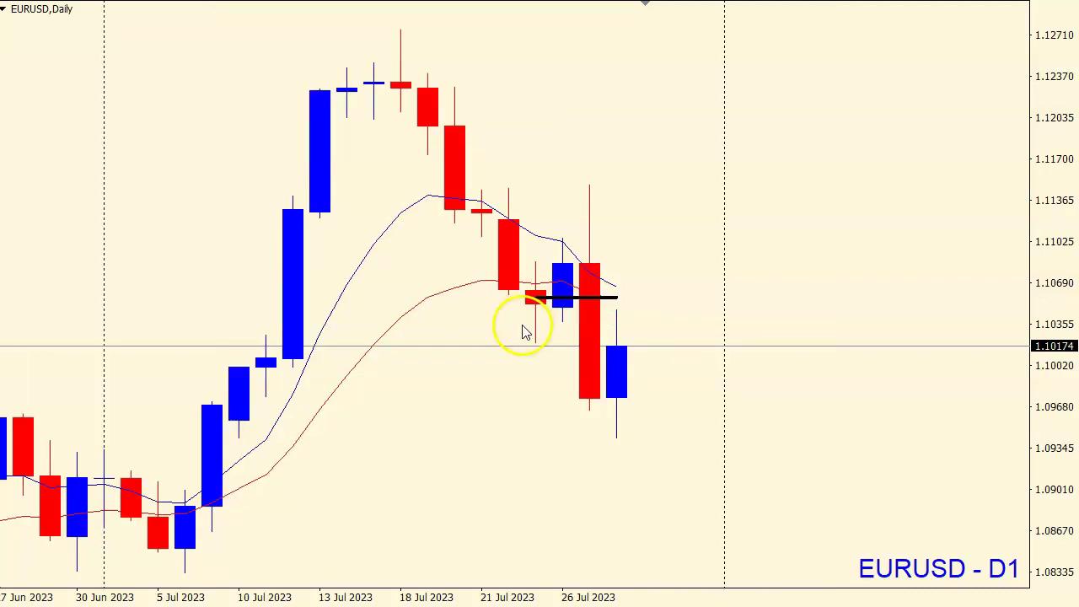
scroll(274, 588, "up", 1)
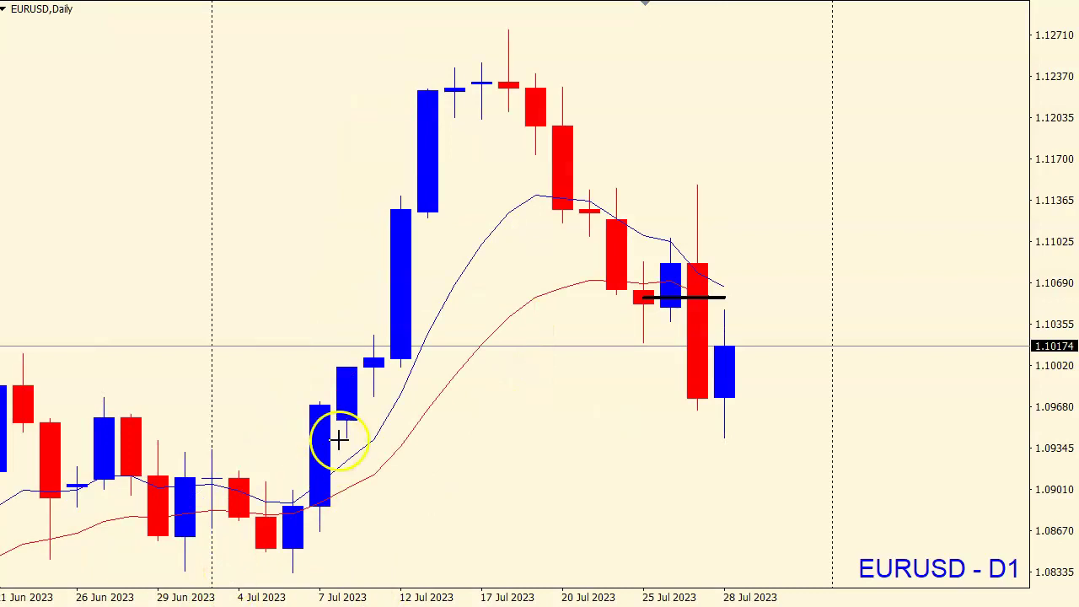
left_click_drag(458, 84, 429, 99)
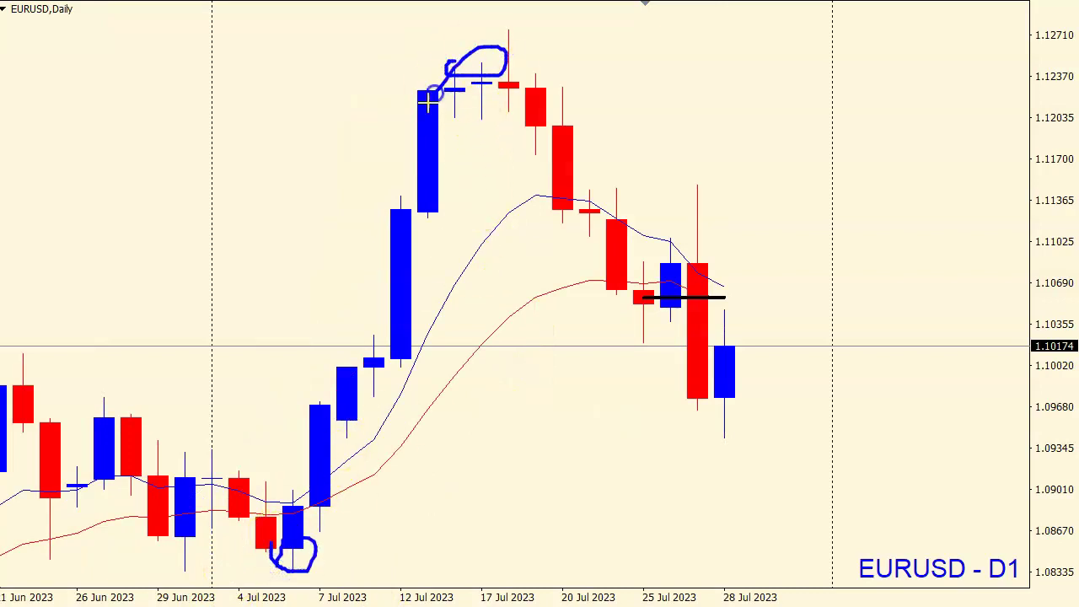
left_click_drag(265, 571, 445, 109)
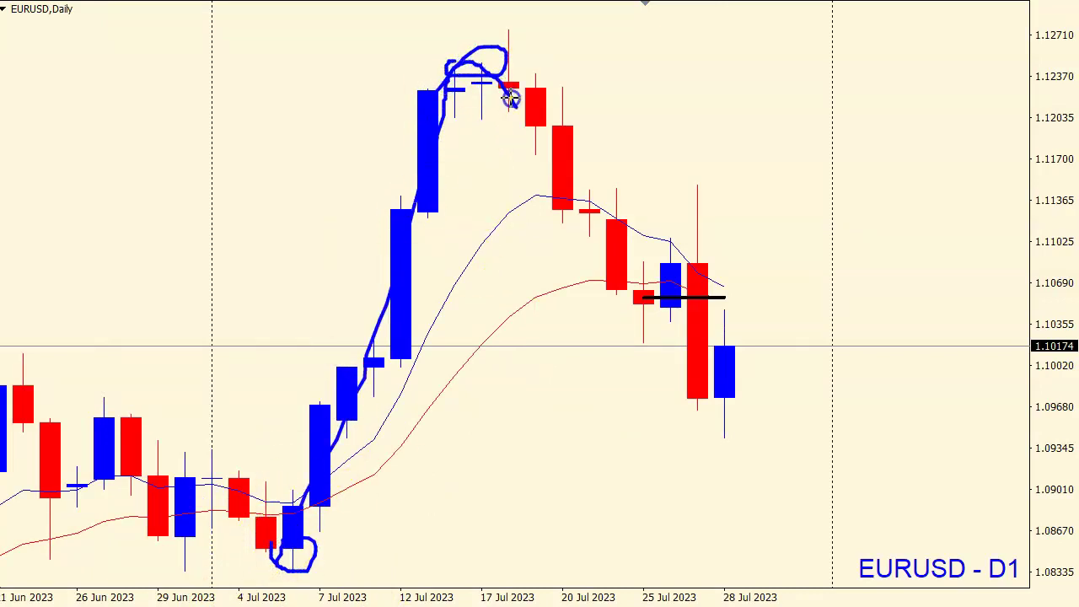
Trace the daily pullback to the 25 July low, add an upward bounce arrow, and underline that low before clearing the sketch.
left_click_drag(511, 99, 632, 319)
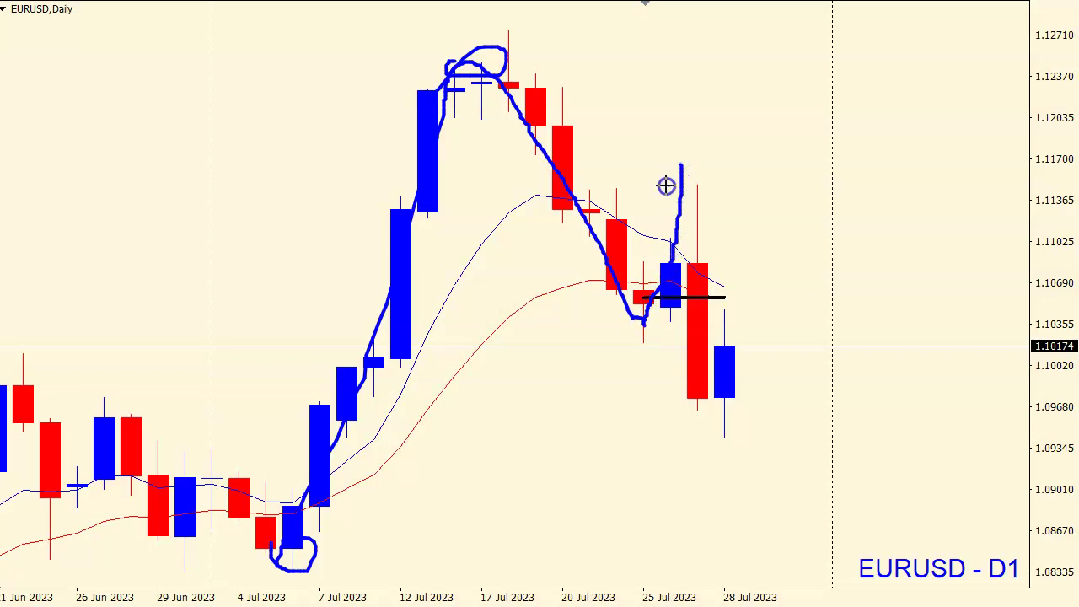
left_click_drag(681, 160, 700, 202)
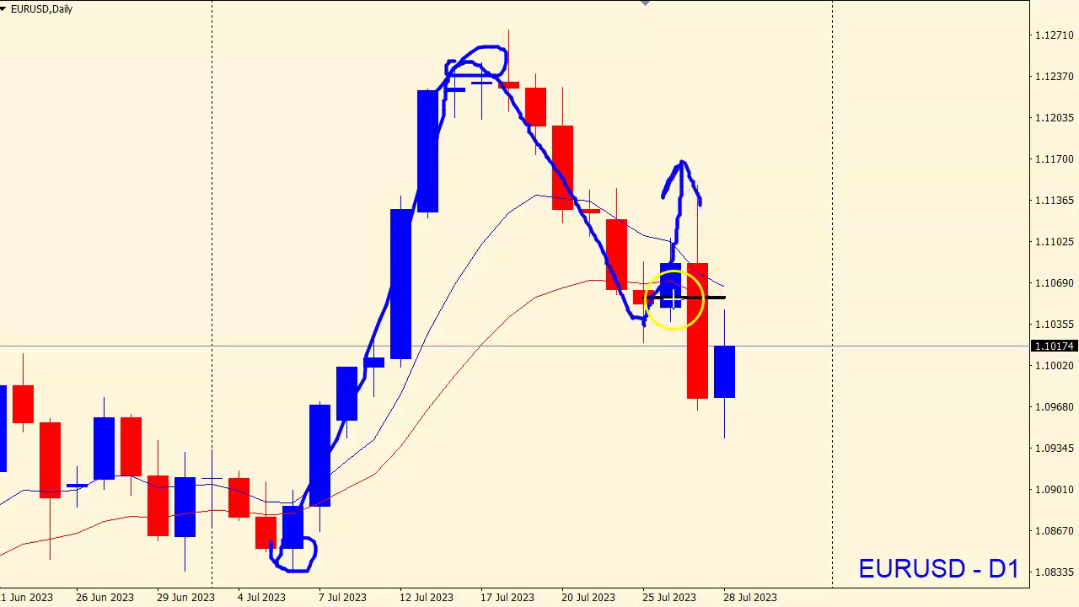
left_click_drag(578, 345, 728, 337)
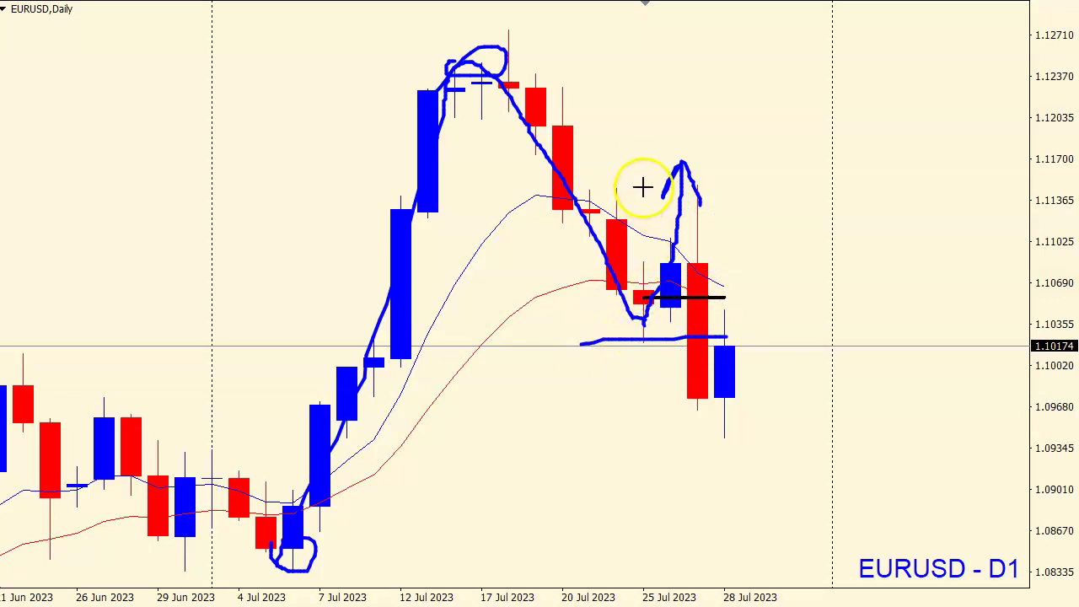
key("Escape")
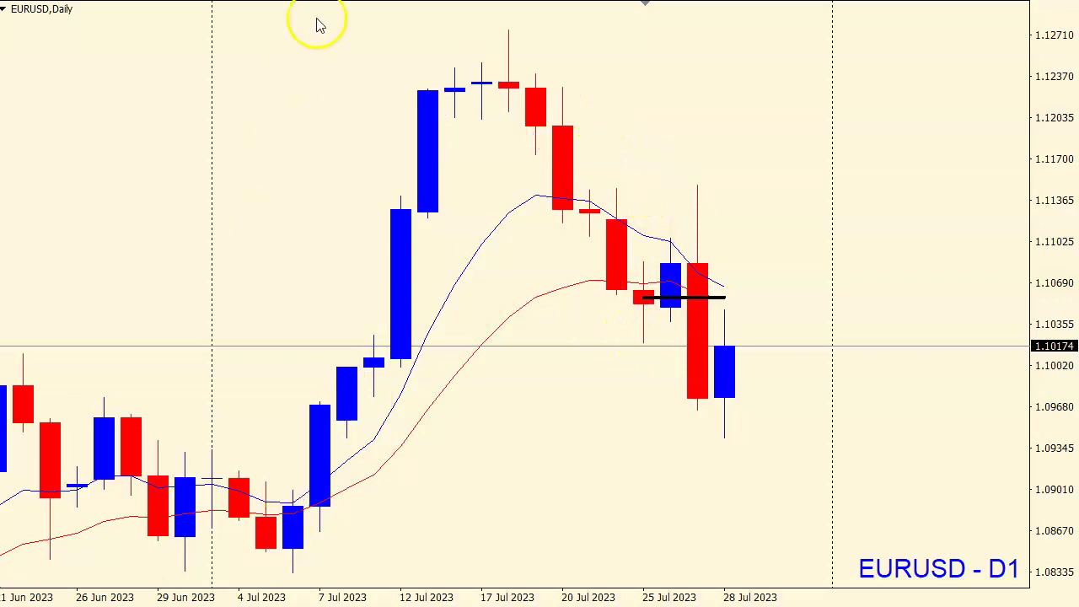
Switch EURUSD to the H4 timeframe and show the price action from mid-July to 28 July.
key("Return")
key("End")
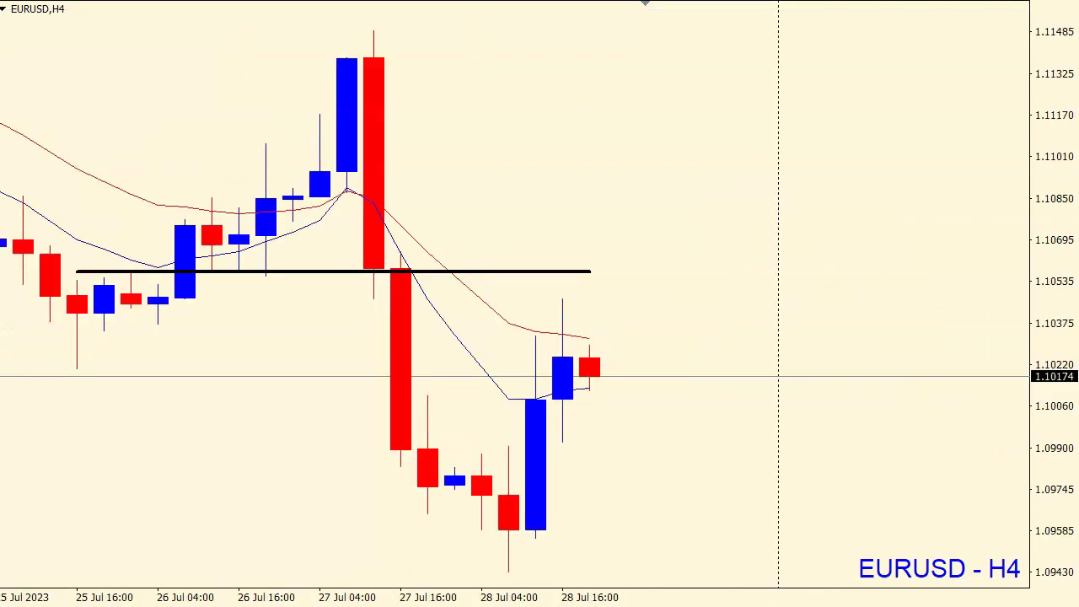
scroll(231, 42, "up", 3)
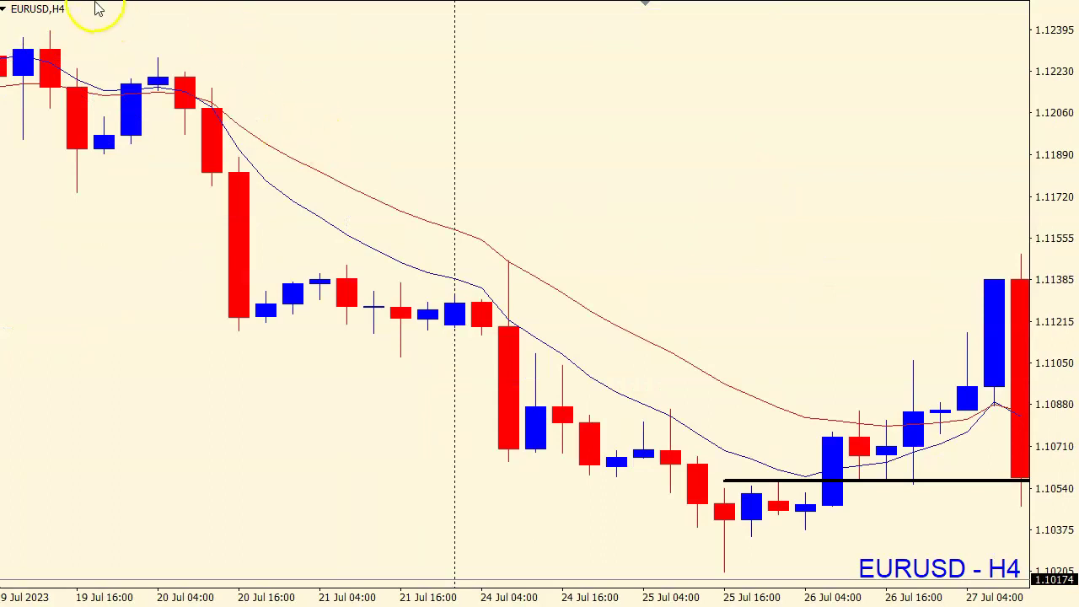
key("minus")
scroll(359, 173, "up", 3)
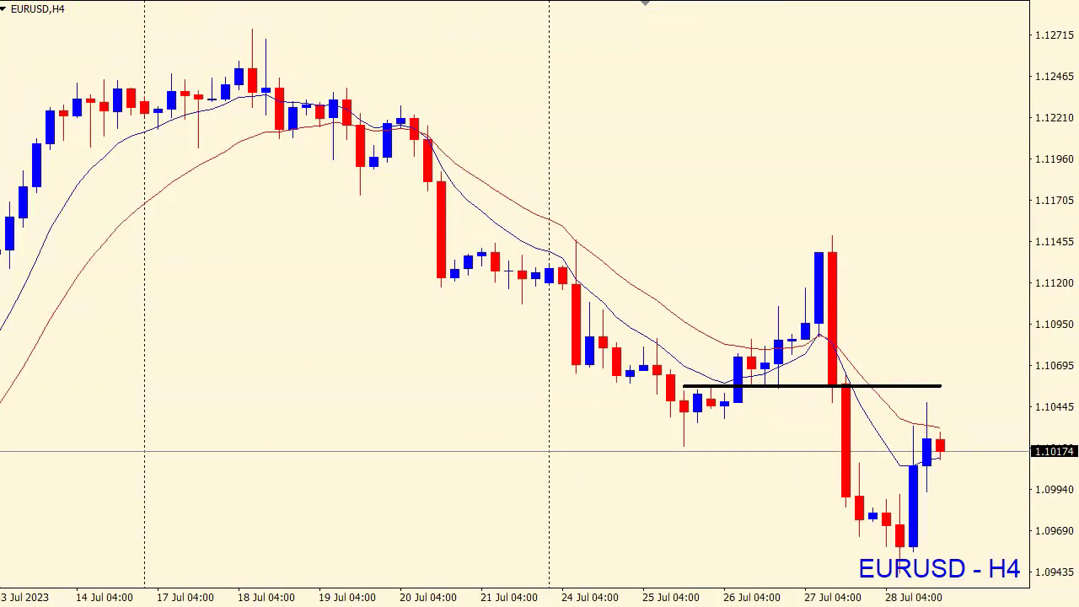
Trace the H4 zigzag decline from 19 July to the 25 July low and sketch a rising arrow beneath it.
mouse_move(359, 90)
left_mouse_down()
mouse_move(361, 108)
mouse_move(410, 116)
mouse_move(445, 285)
mouse_move(554, 258)
left_mouse_up()
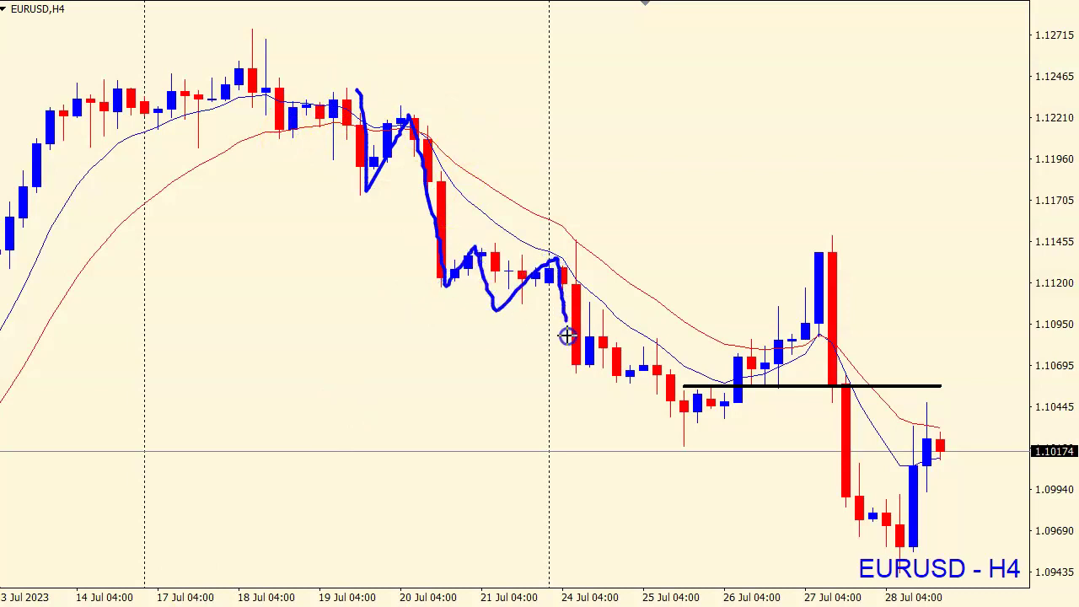
mouse_move(566, 336)
left_mouse_down()
mouse_move(595, 335)
mouse_move(612, 368)
left_mouse_up()
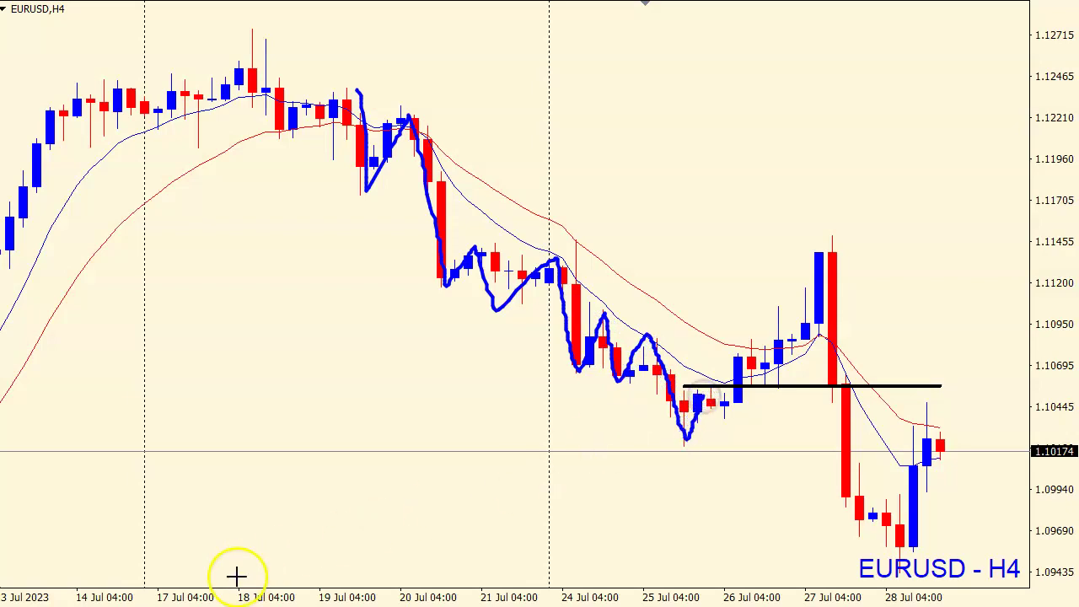
mouse_move(236, 576)
left_mouse_down()
mouse_move(653, 521)
mouse_move(553, 531)
mouse_move(614, 580)
left_mouse_up()
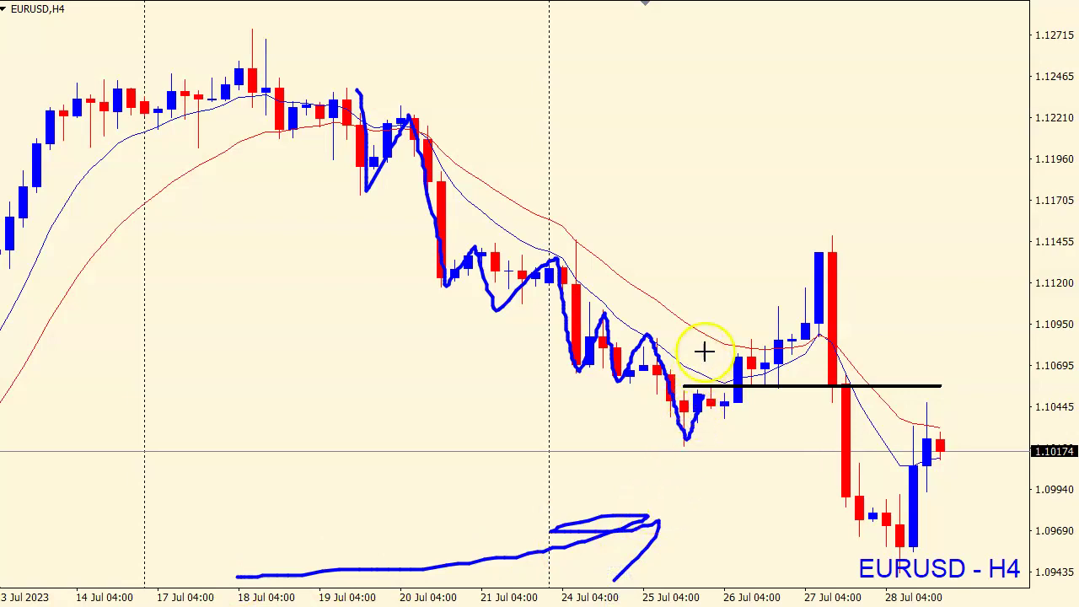
Sketch a falling zigzag that turns upward with a rounded-bottom arrow under it, and clear all the sketches.
left_click_drag(118, 272, 220, 462)
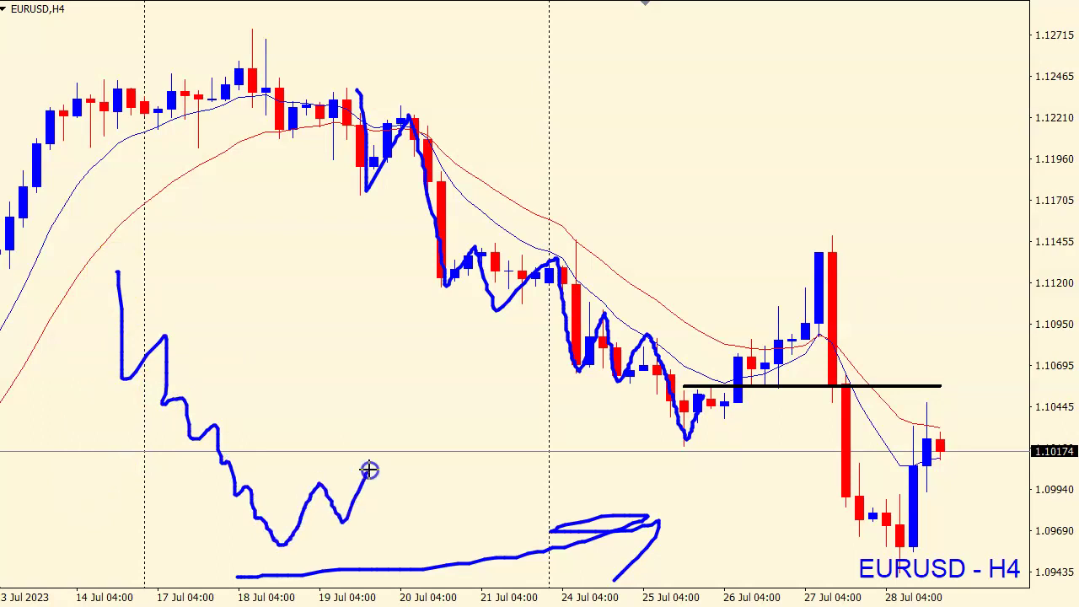
mouse_move(122, 461)
left_mouse_down()
mouse_move(415, 449)
mouse_move(321, 477)
left_mouse_up()
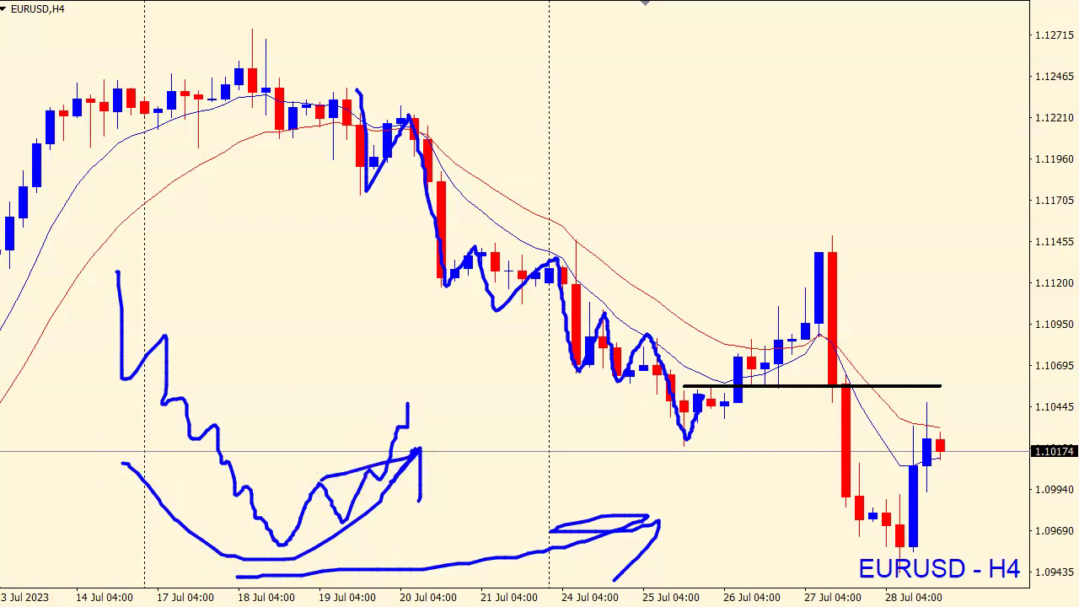
key("Escape")
Inspect the 25 July 20:00 H4 candle at the start of the thick black level with the crosshair.
scroll(441, 438, "down", 2)
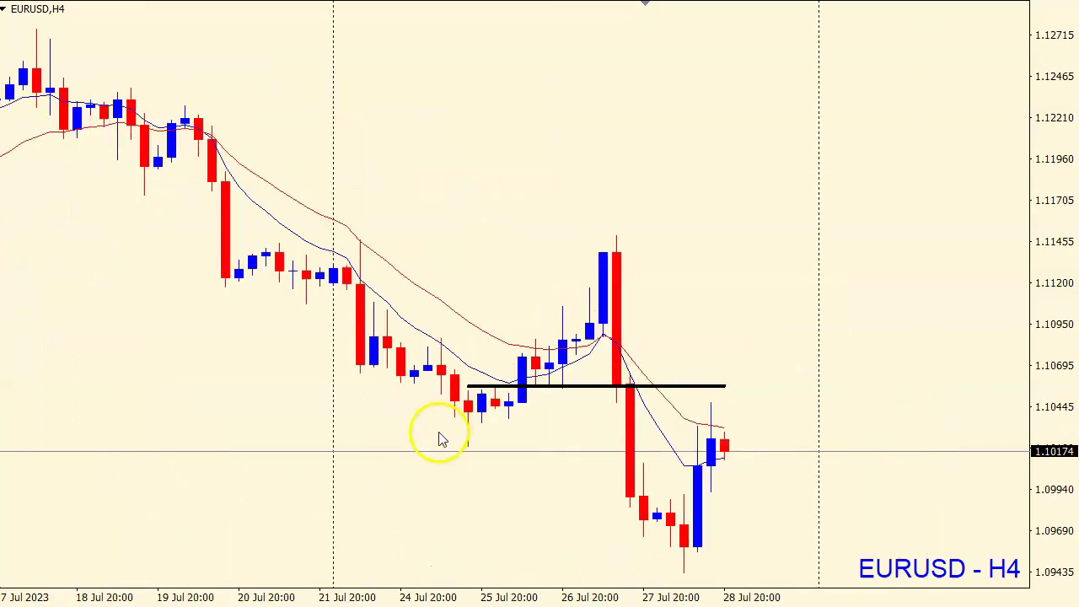
scroll(447, 427, "up", 1)
middle_click(499, 360)
left_click(519, 313)
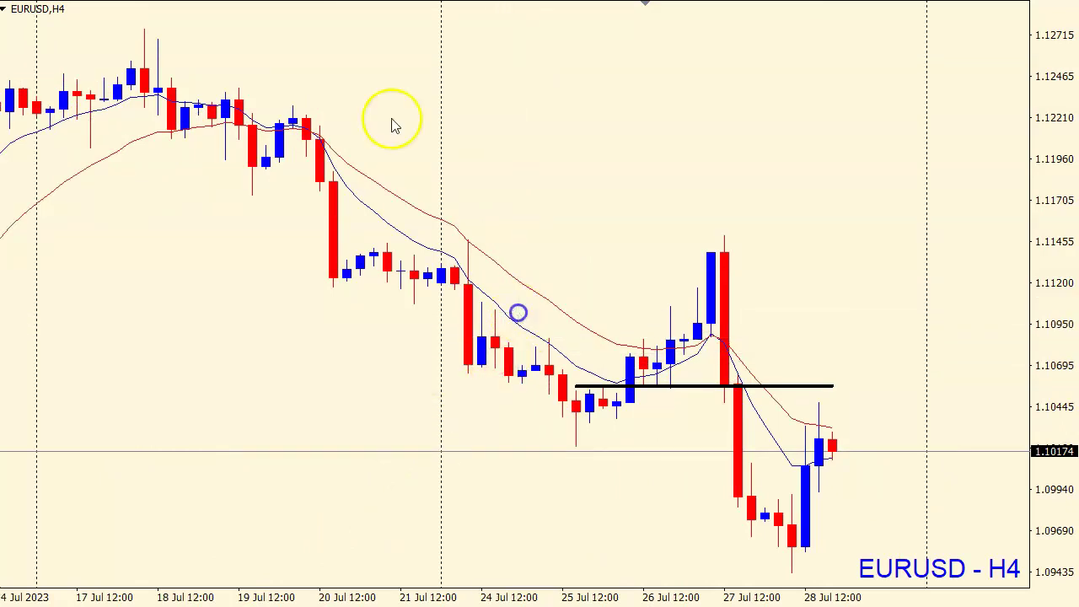
middle_click(432, 270)
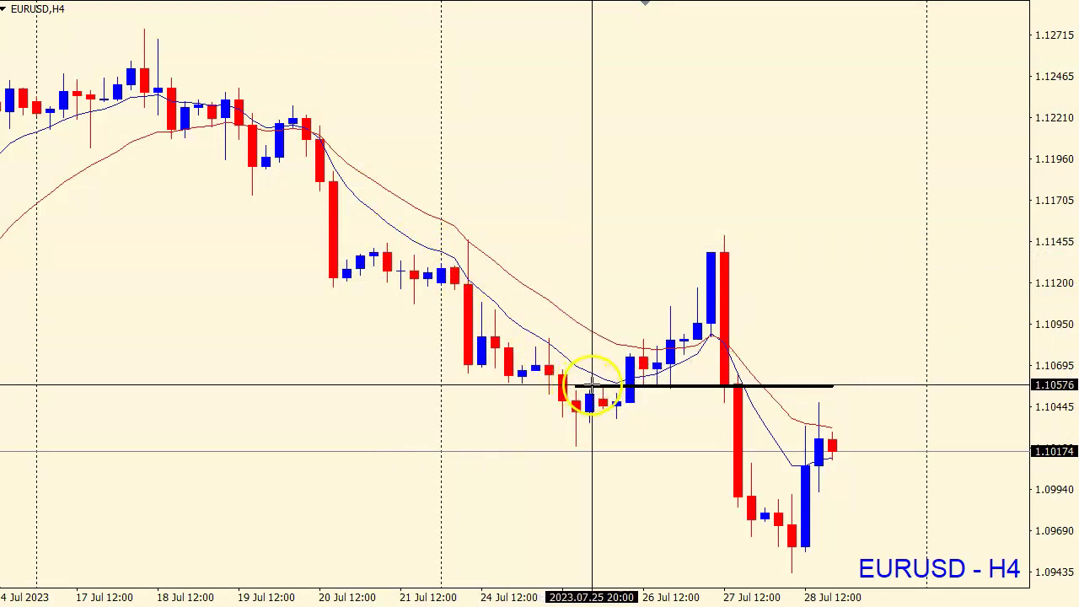
middle_click(597, 391)
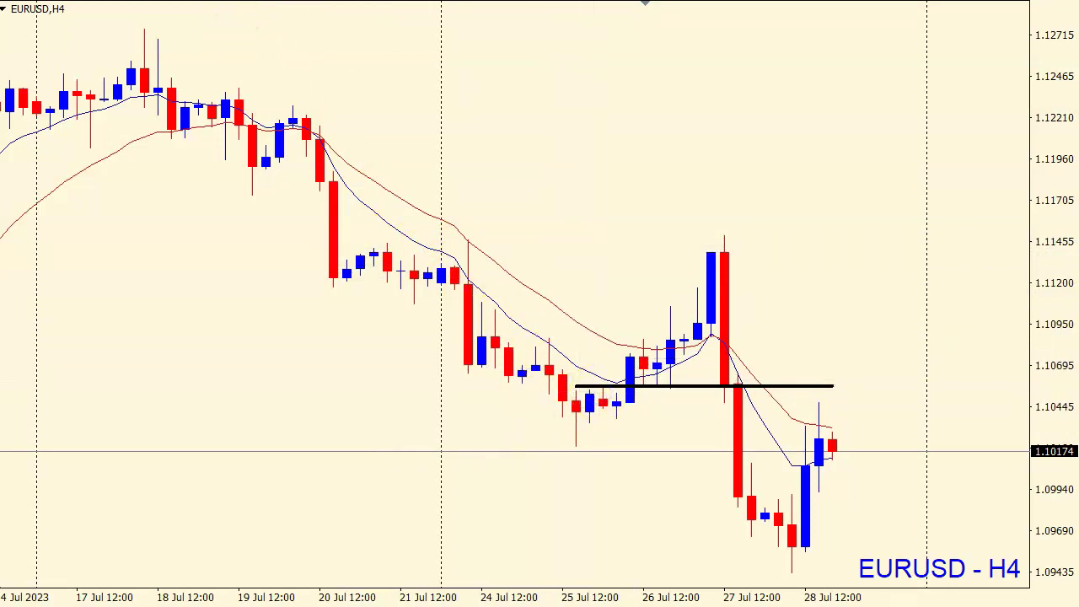
Mark the 25 July swing high and the swing low below the black level with short thick horizontal lines.
left_click_drag(522, 337, 563, 337)
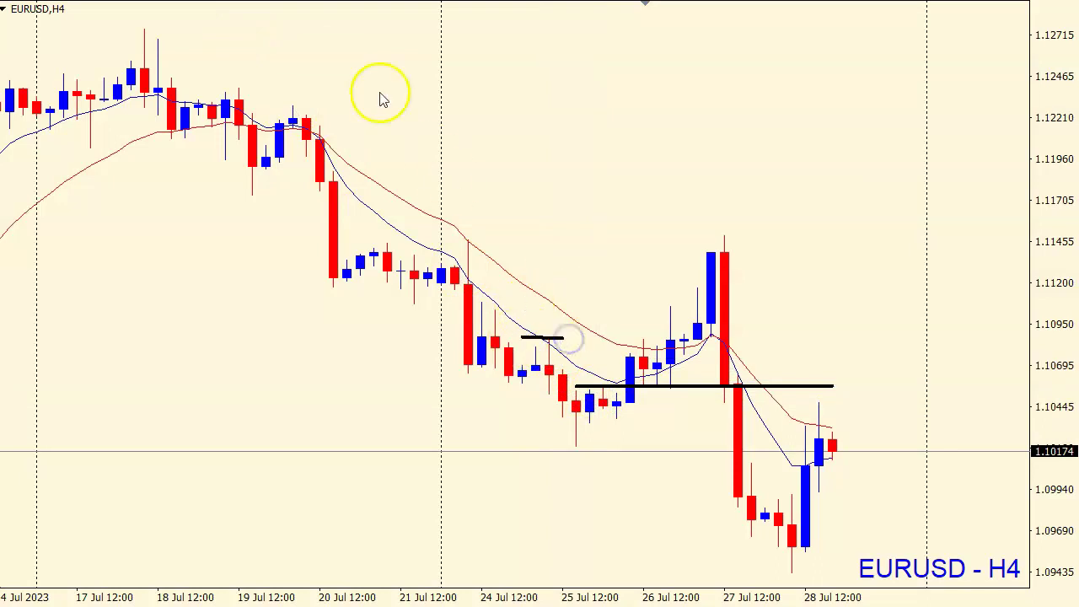
left_click_drag(536, 445, 590, 444)
middle_click(565, 439)
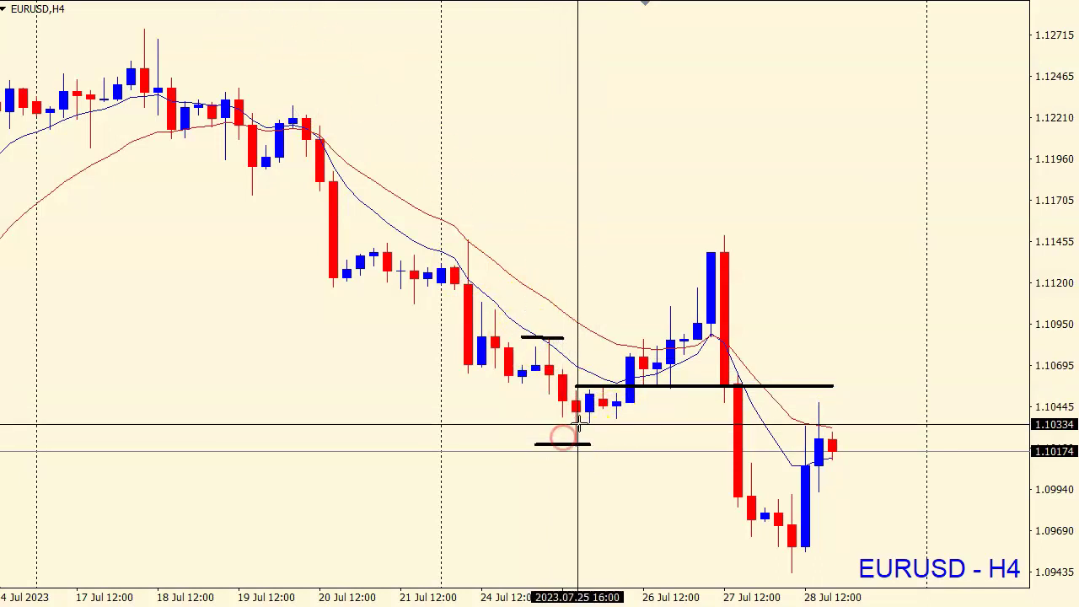
Sketch a downward arrow below the black level and a boxed consolidation with an upward breakout arrow, and clear the sketches.
right_click(620, 409)
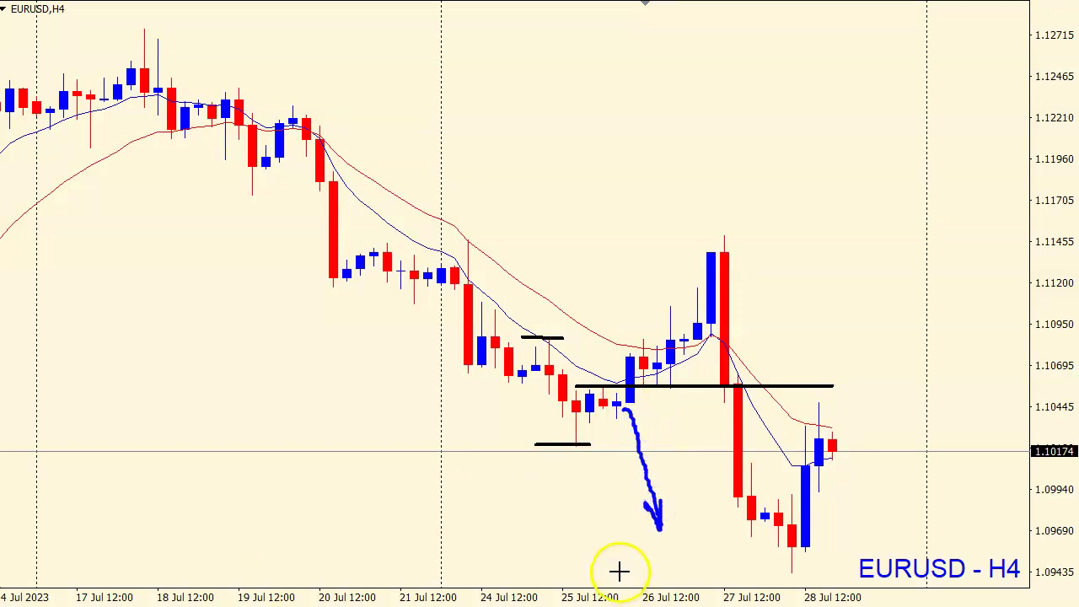
mouse_move(589, 382)
left_mouse_down()
mouse_move(609, 390)
mouse_move(594, 386)
left_mouse_up()
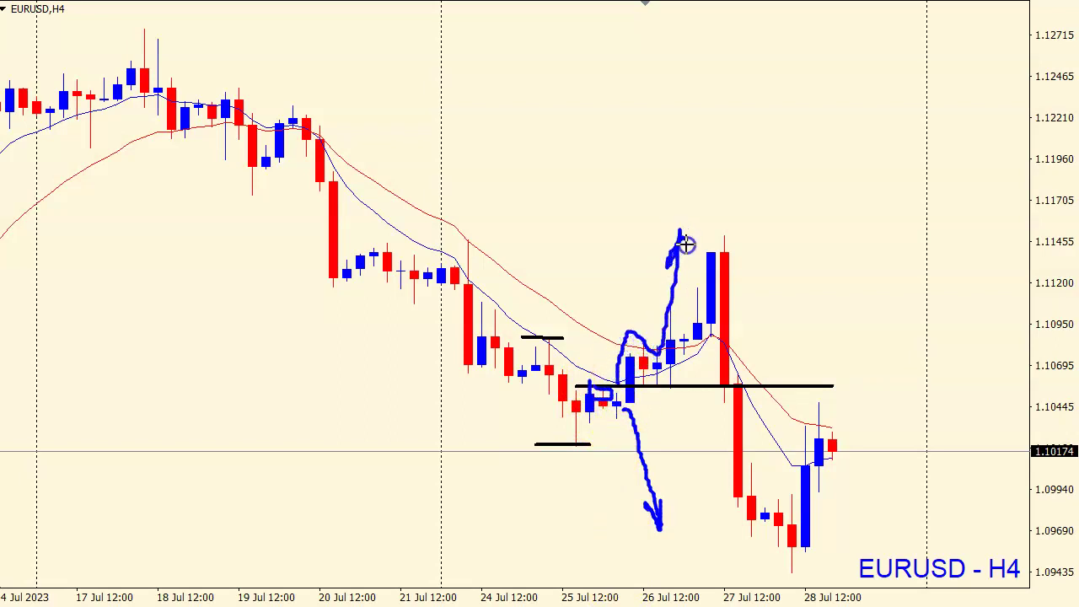
left_click_drag(686, 244, 688, 277)
key("Escape")
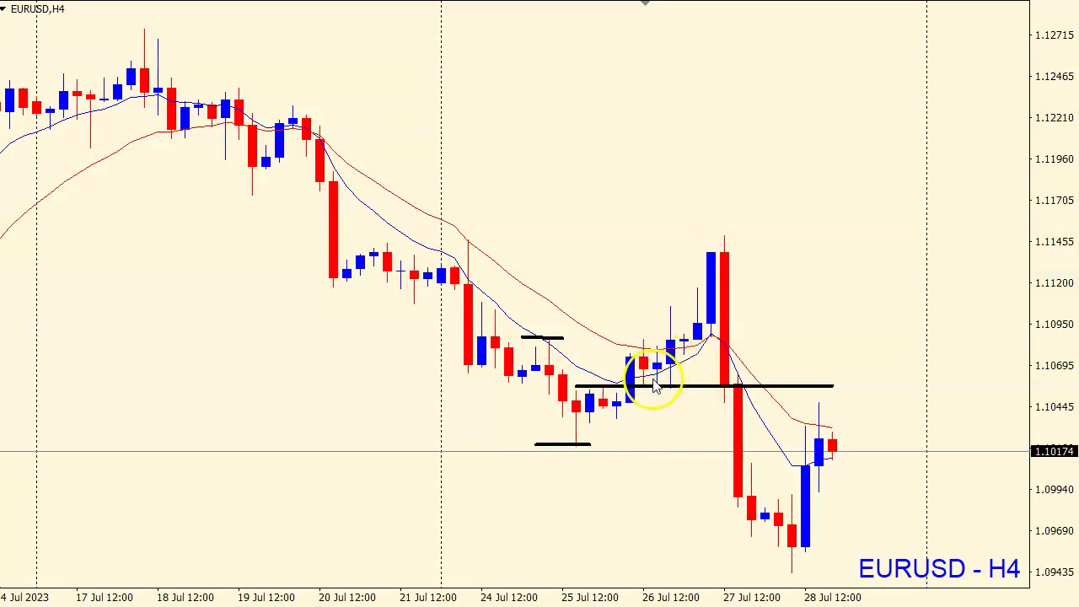
Examine the 26 July 04:00 and 08:00 H4 candles around the black level with the crosshair, enlarging the candles.
middle_click(604, 419)
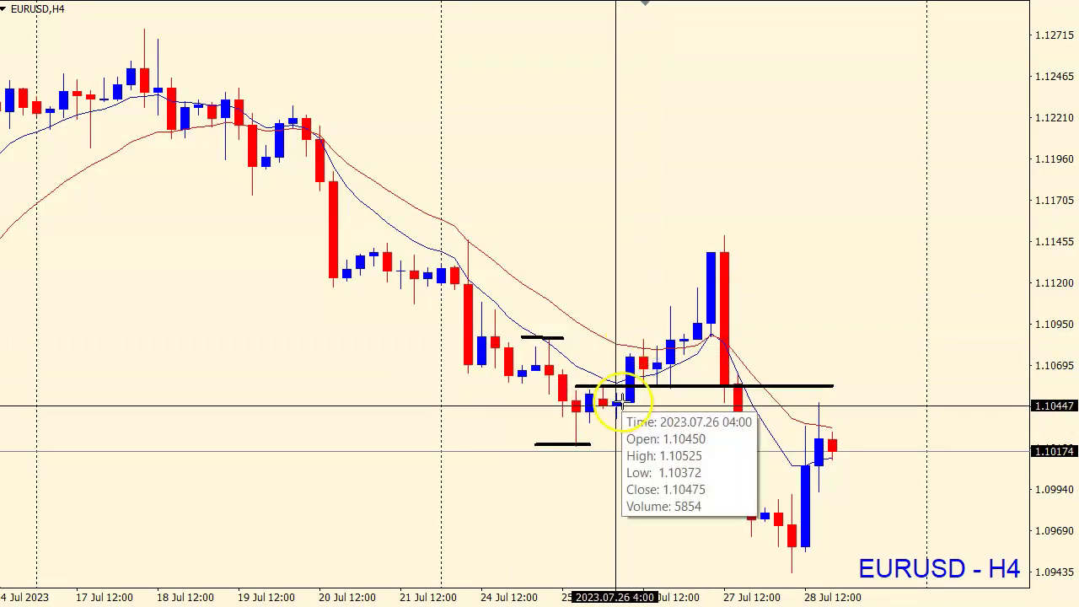
middle_click(620, 404)
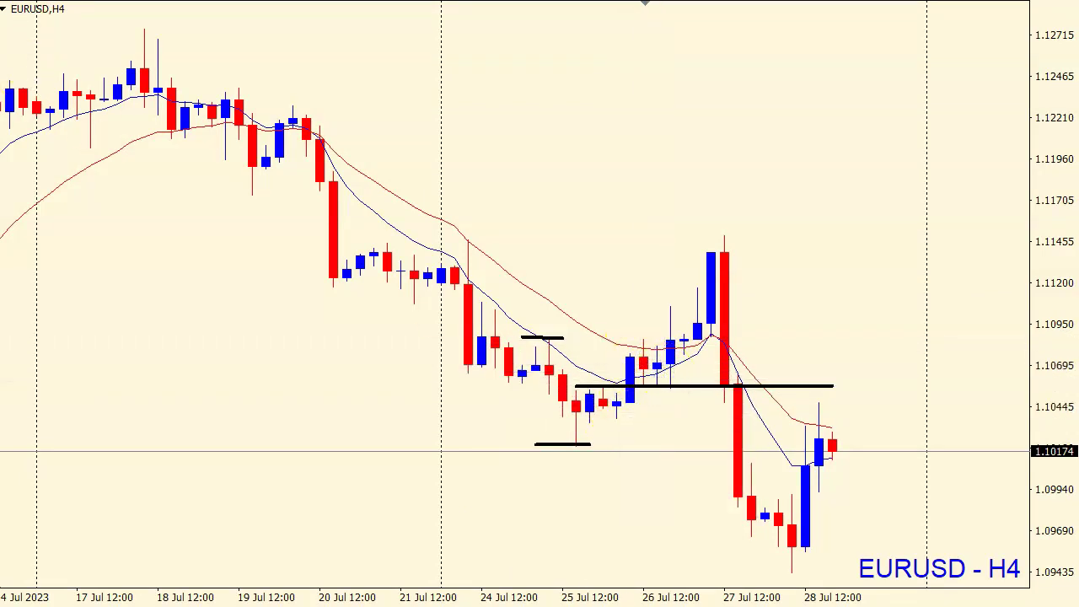
key("plus")
scroll(435, 211, "down", 5)
scroll(438, 244, "up", 1)
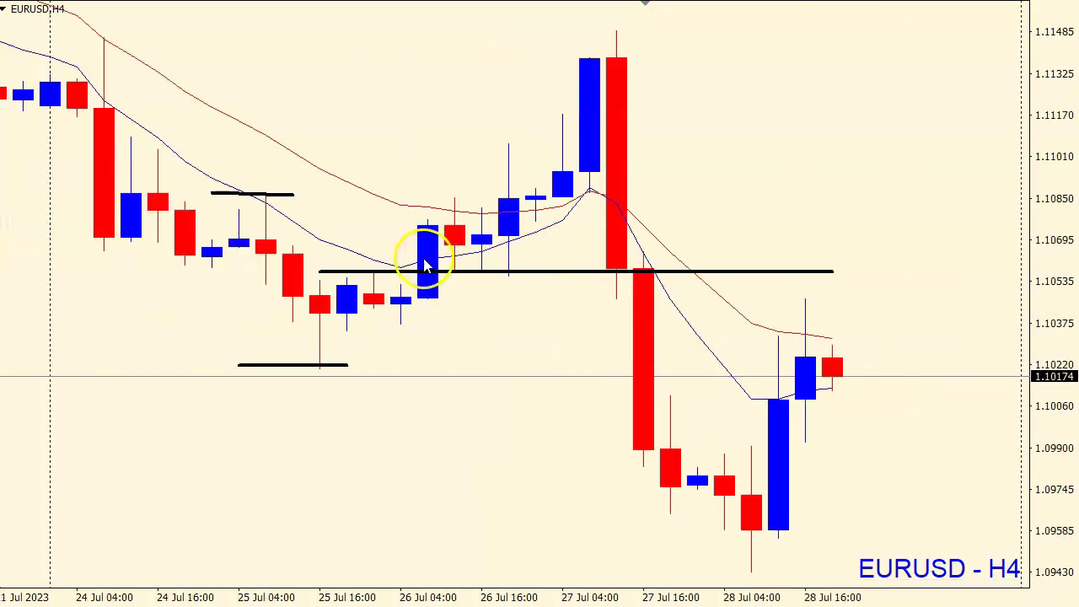
scroll(430, 269, "up", 2)
middle_click(525, 299)
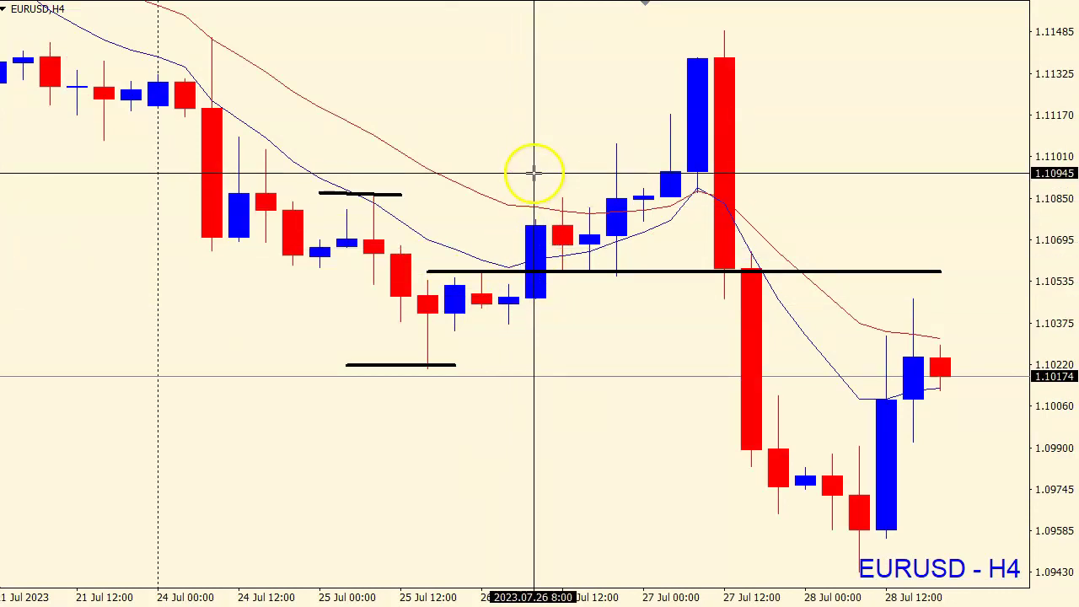
left_click(600, 215)
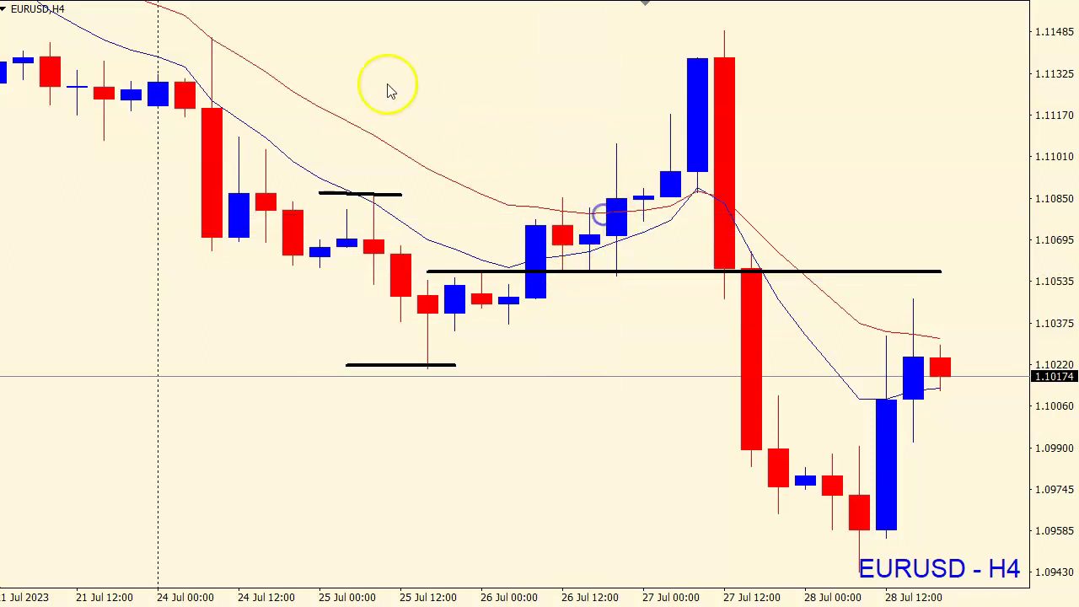
Switch the EURUSD chart to H1 and bring the candles from 20 to 28 July around the black level into view.
key("End")
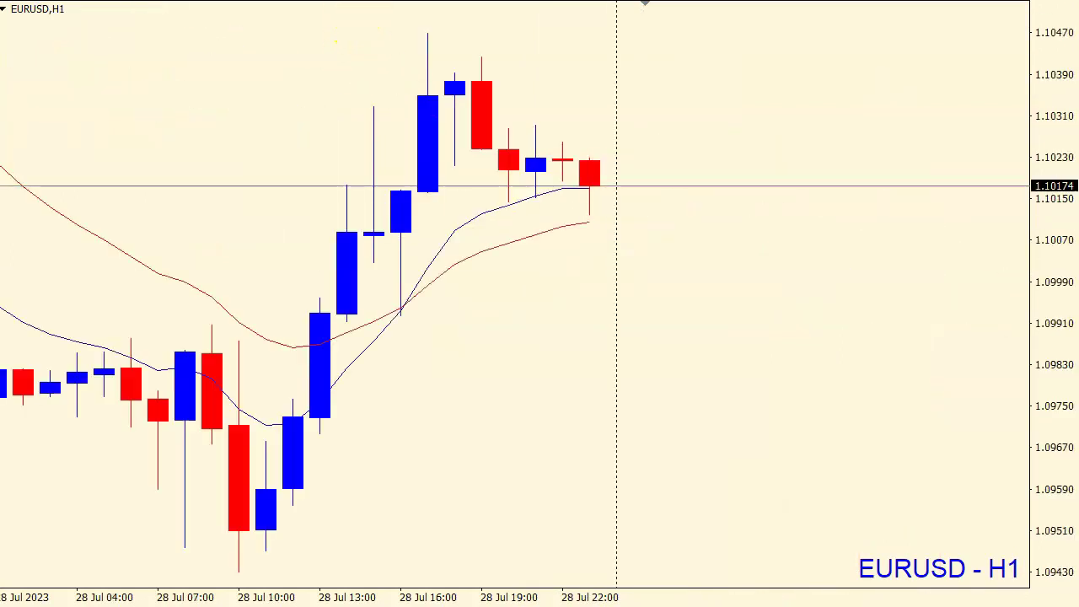
scroll(273, 96, "up", 8)
key("minus")
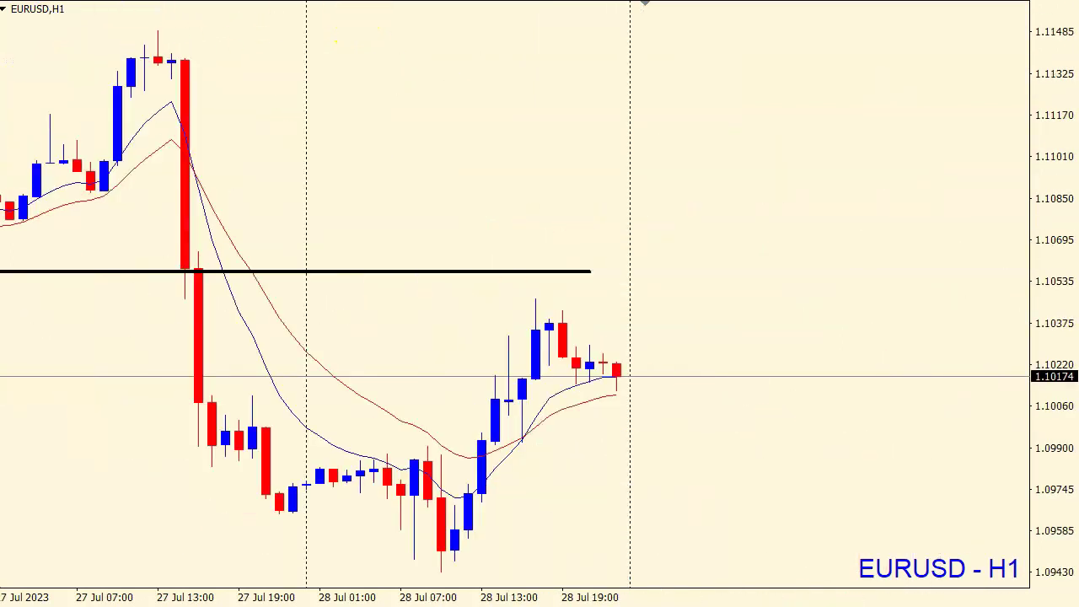
scroll(161, 31, "up", 7)
scroll(212, 35, "down", 1)
scroll(182, 55, "up", 3)
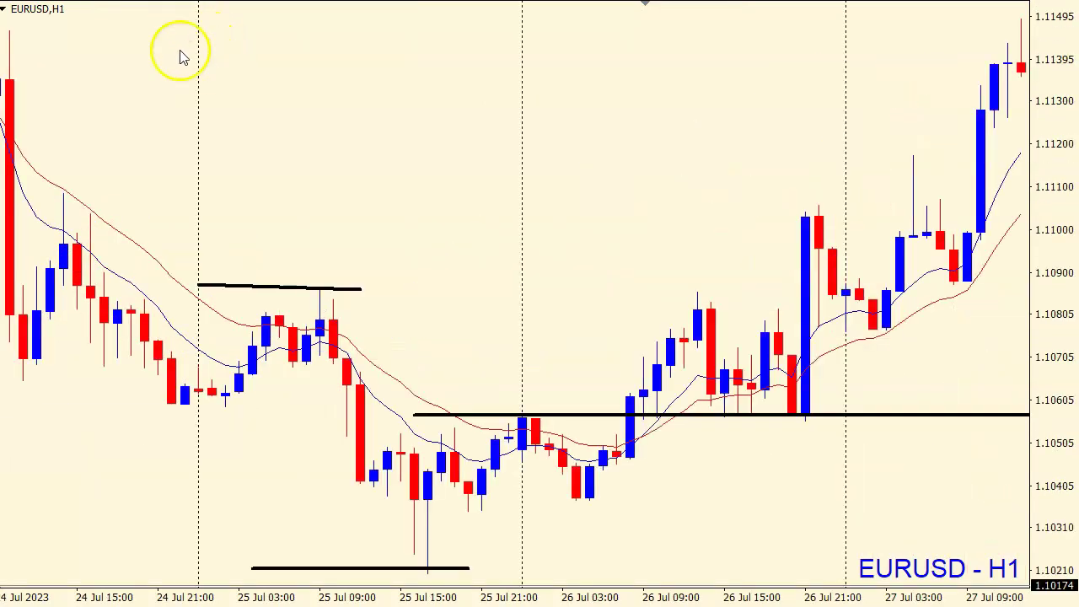
key("minus")
scroll(269, 83, "up", 4)
scroll(318, 219, "down", 1)
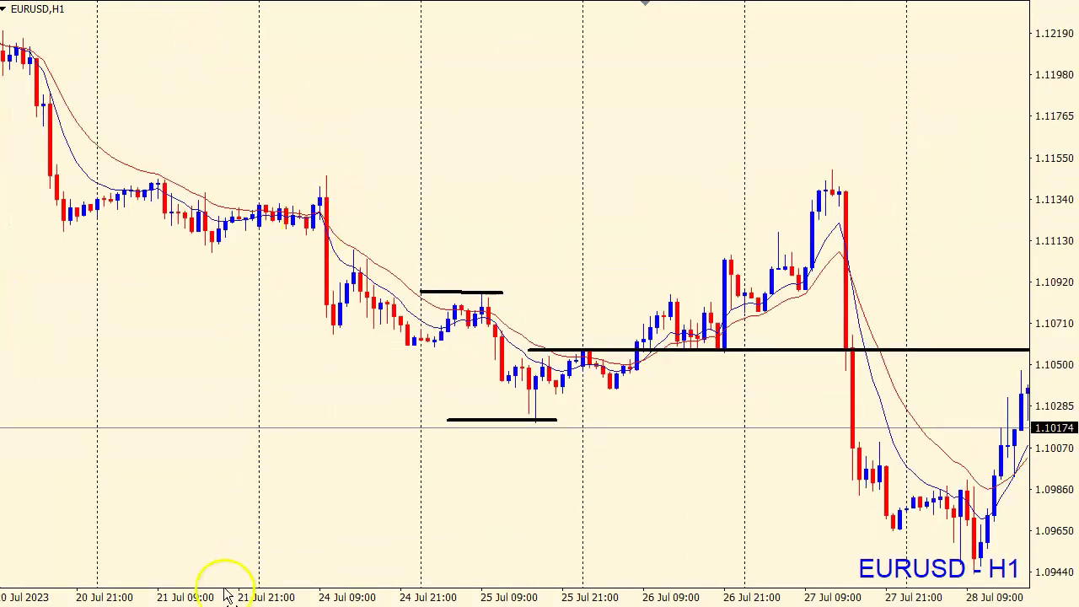
Sketch the falling H1 swings, a downward continuation arrow, a ring on the black level and an upward breakout-retest arrow, and clear the sketches.
mouse_move(328, 202)
left_mouse_down()
mouse_move(401, 371)
mouse_move(485, 338)
mouse_move(535, 388)
left_mouse_up()
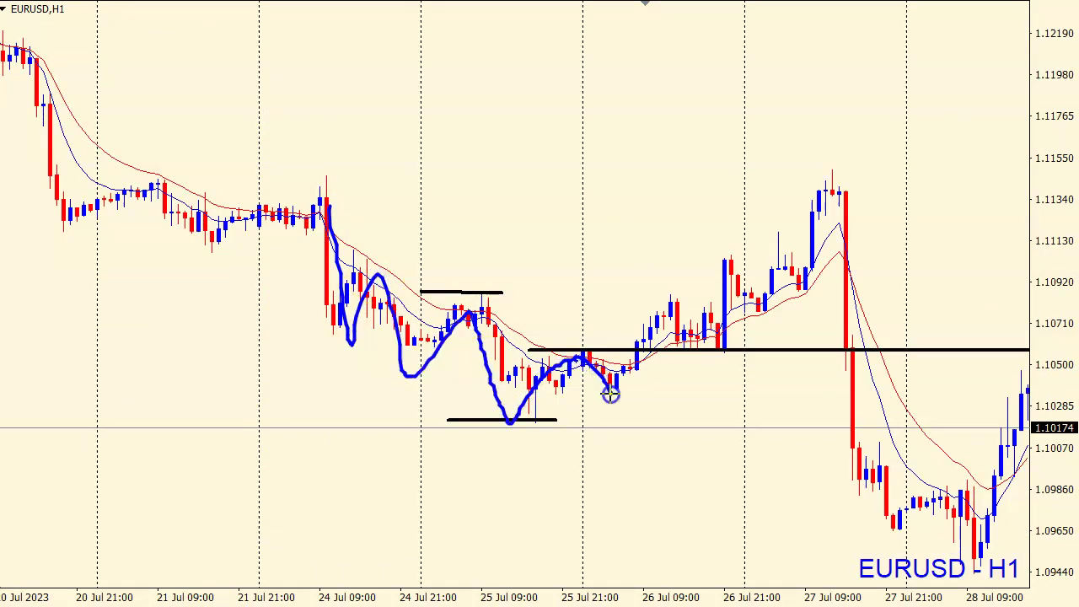
mouse_move(631, 387)
left_mouse_down()
mouse_move(676, 497)
mouse_move(683, 462)
left_mouse_up()
left_click_drag(554, 341, 584, 355)
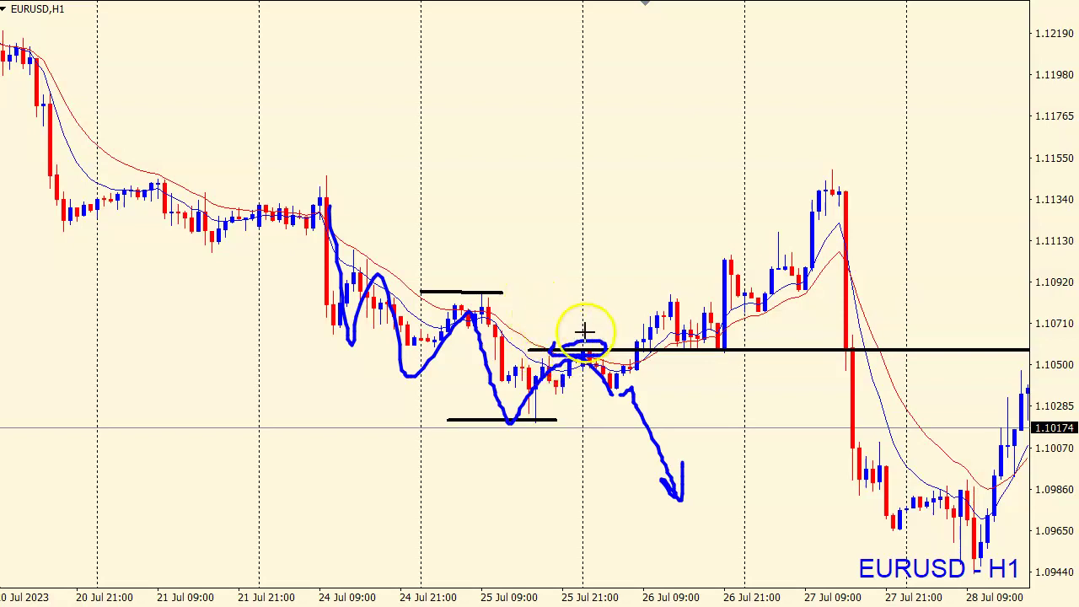
left_click_drag(553, 346, 577, 344)
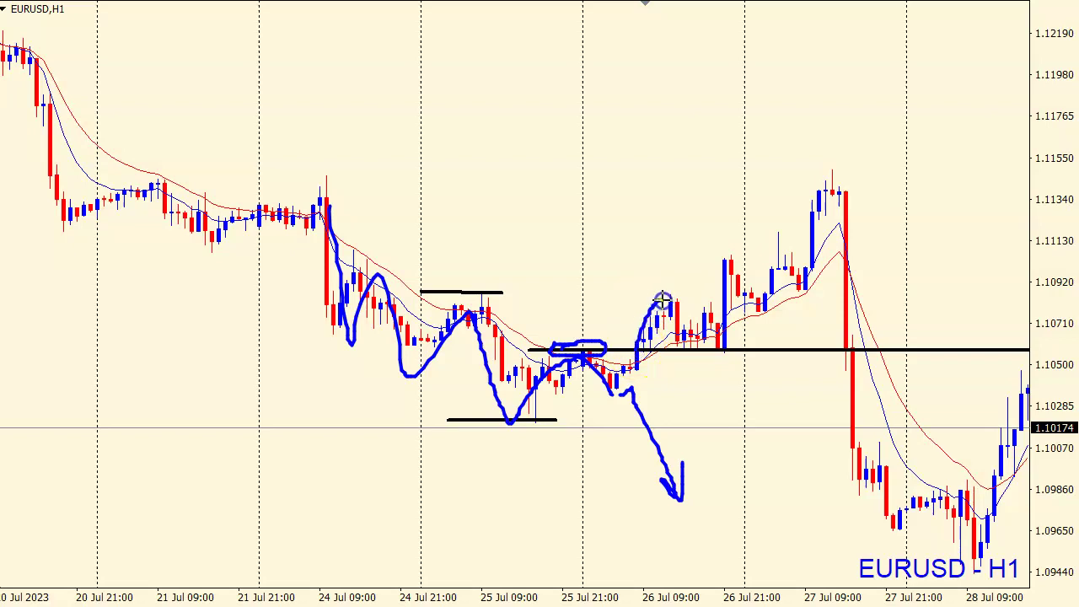
mouse_move(724, 341)
left_mouse_down()
mouse_move(715, 186)
mouse_move(737, 258)
left_mouse_up()
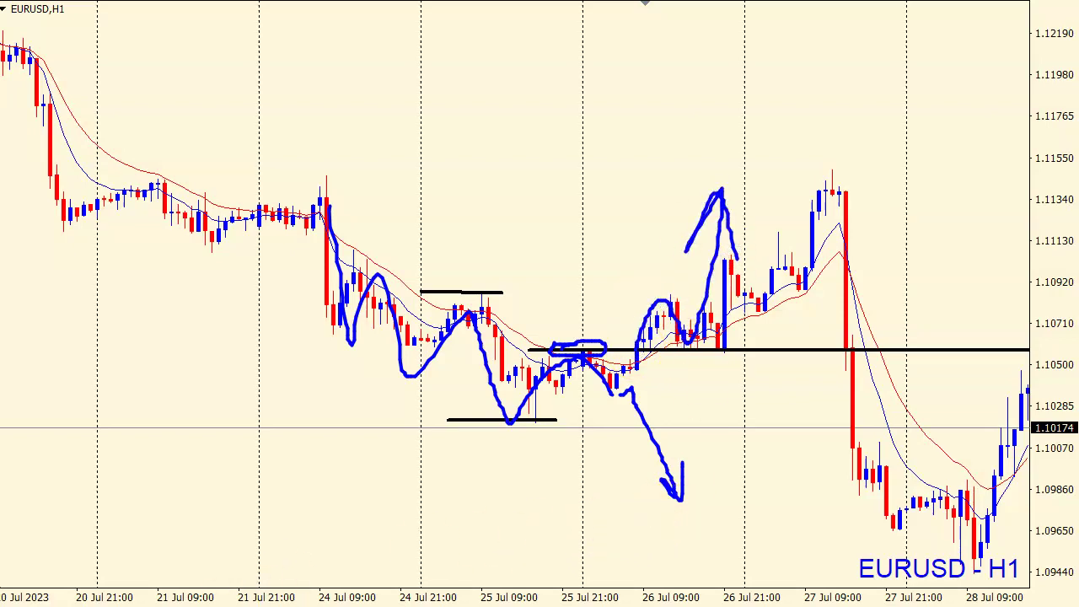
key("Escape")
Sketch the 26 July H1 rise above the black level, its pullback and an upward arrow on enlarged candles, and clear the sketch.
key("plus")
scroll(383, 204, "down", 5)
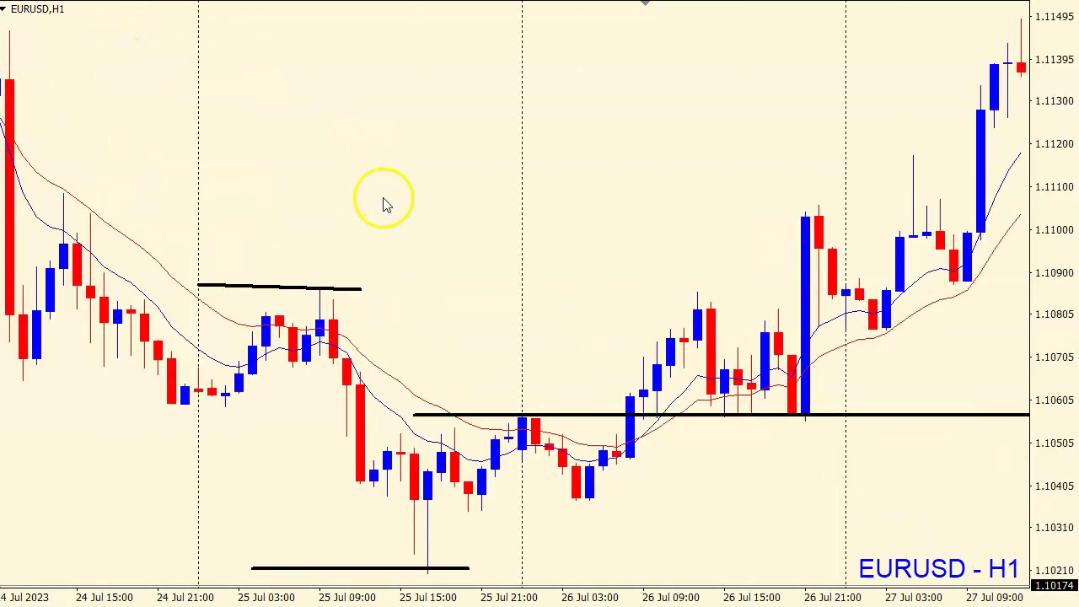
key("End")
middle_click(295, 255)
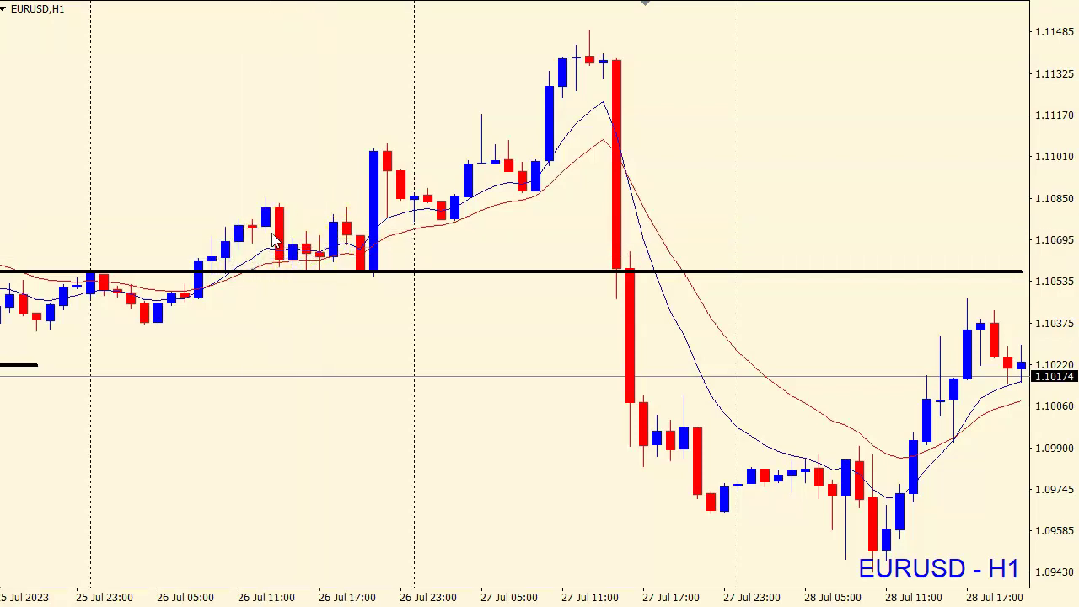
scroll(274, 237, "up", 2)
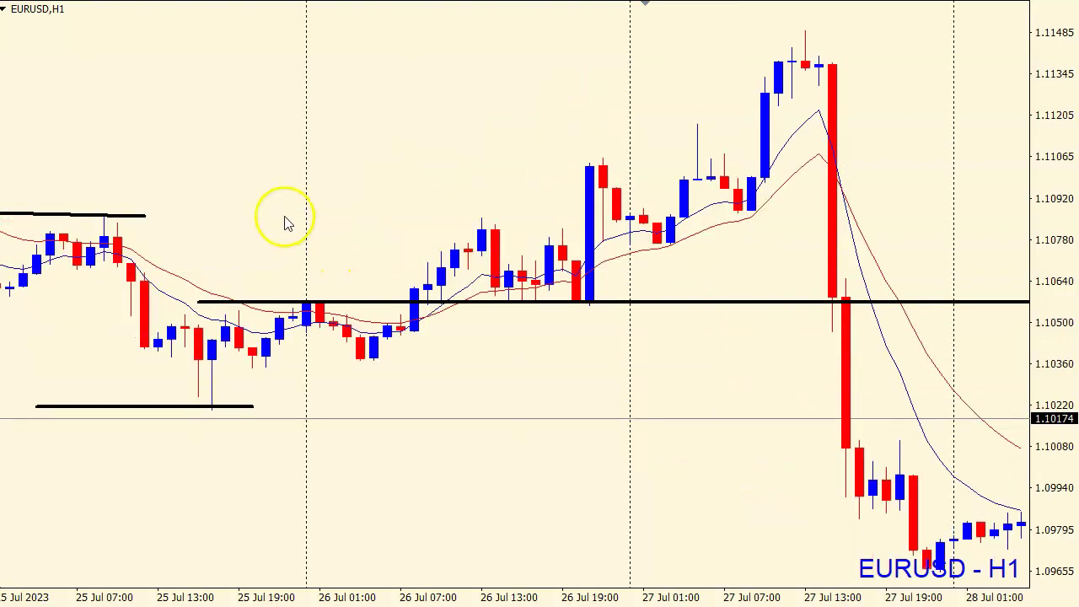
scroll(334, 253, "down", 2)
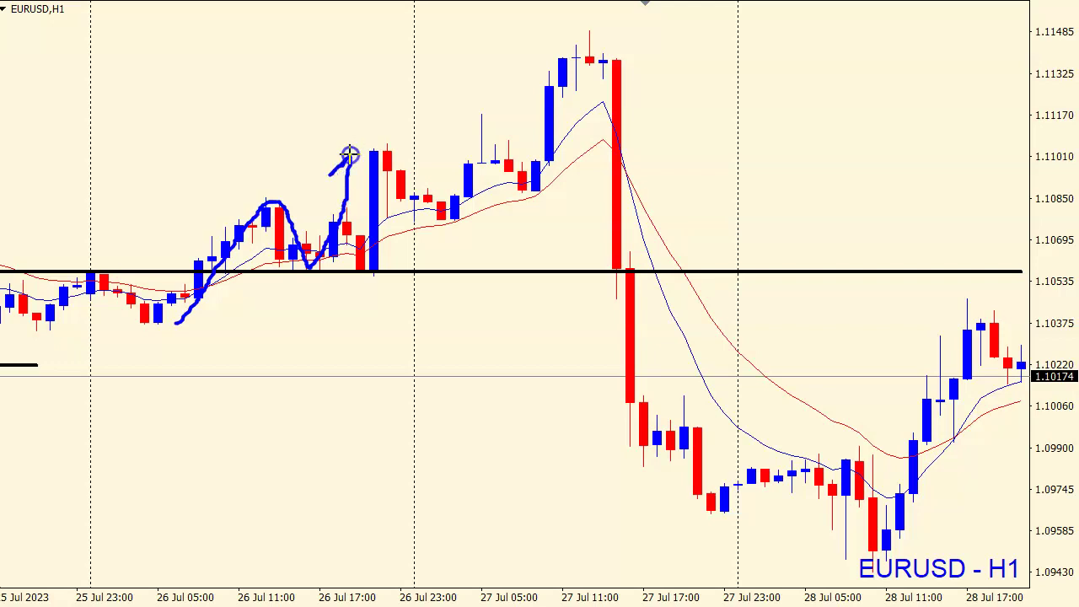
left_click_drag(349, 155, 356, 184)
key("Escape")
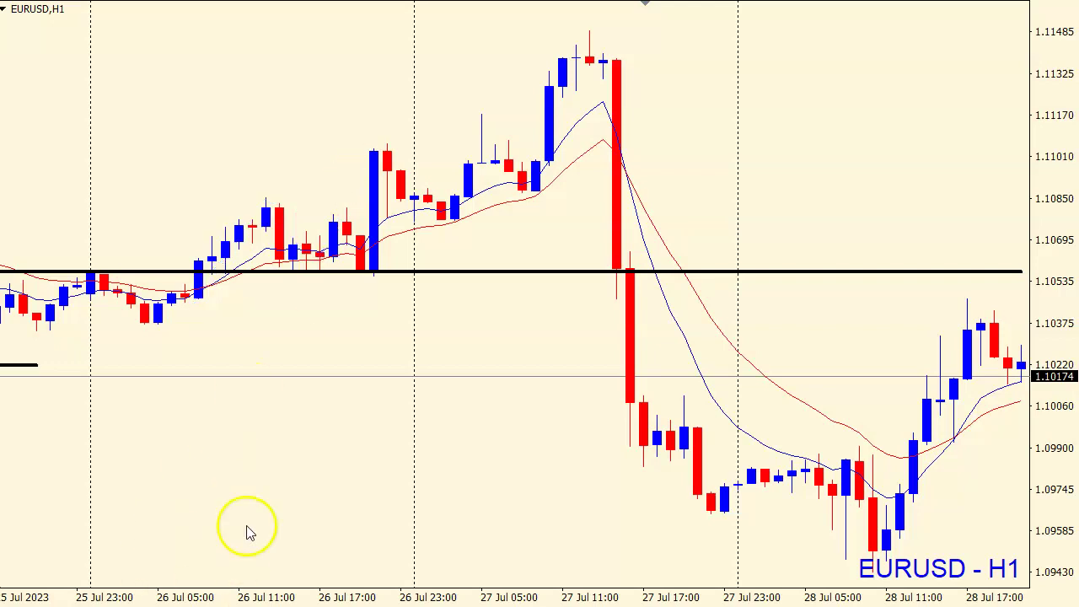
Inspect the 26 July H1 candles between 18:00 and 21:00 at the black level with the crosshair.
middle_click(403, 203)
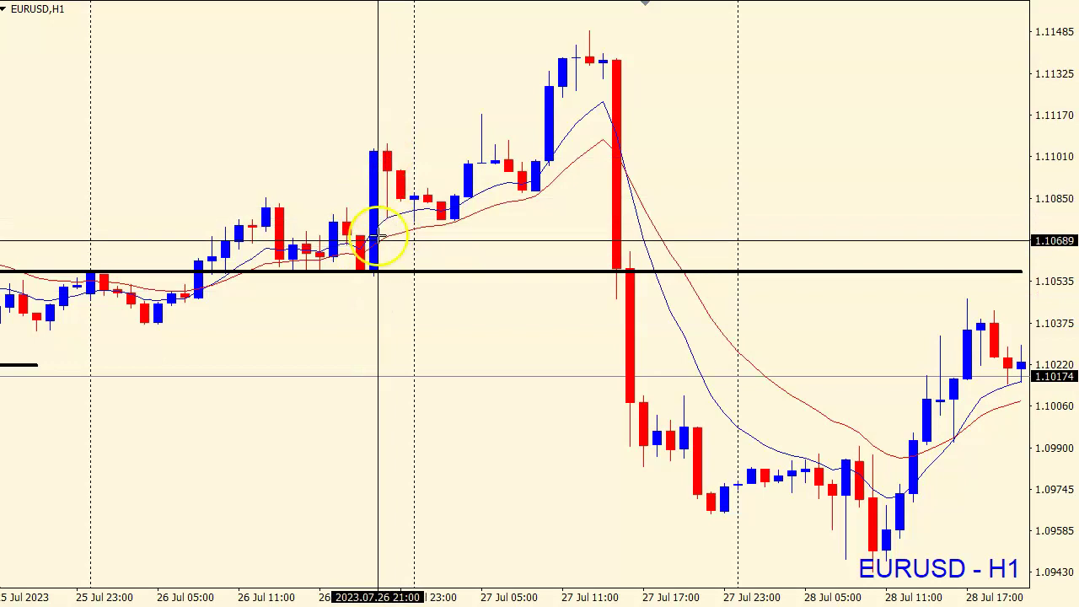
left_click(361, 222)
middle_click(296, 284)
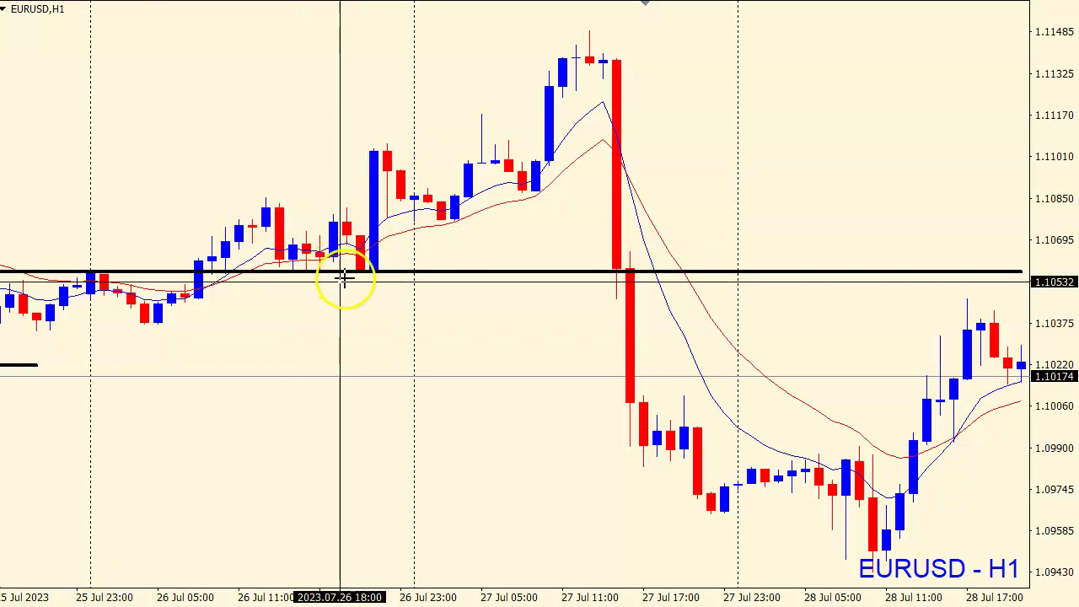
Ring the 26 July 21:00 retest and the earlier high on the black level, add an upward arrow under the retest, and clear the marks.
left_click_drag(354, 271, 370, 279)
left_click(313, 278)
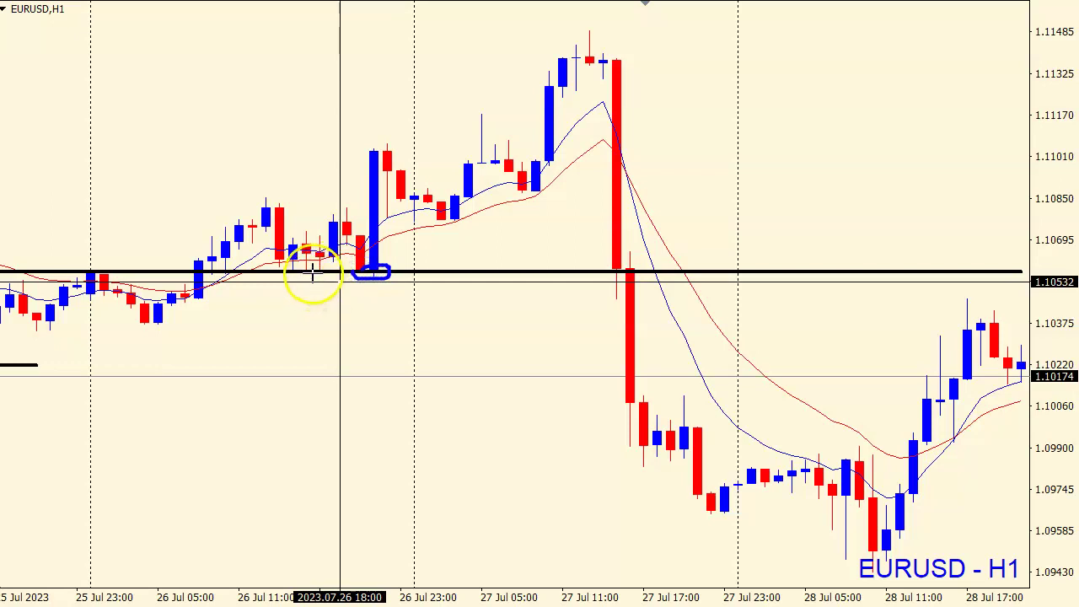
left_click_drag(106, 275, 118, 278)
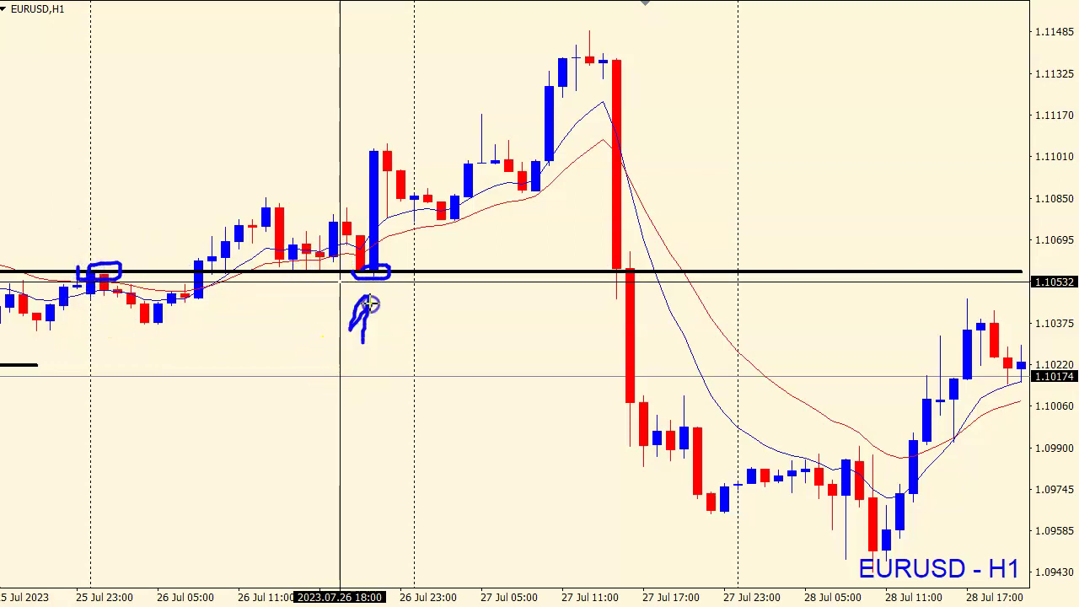
left_click_drag(370, 304, 377, 331)
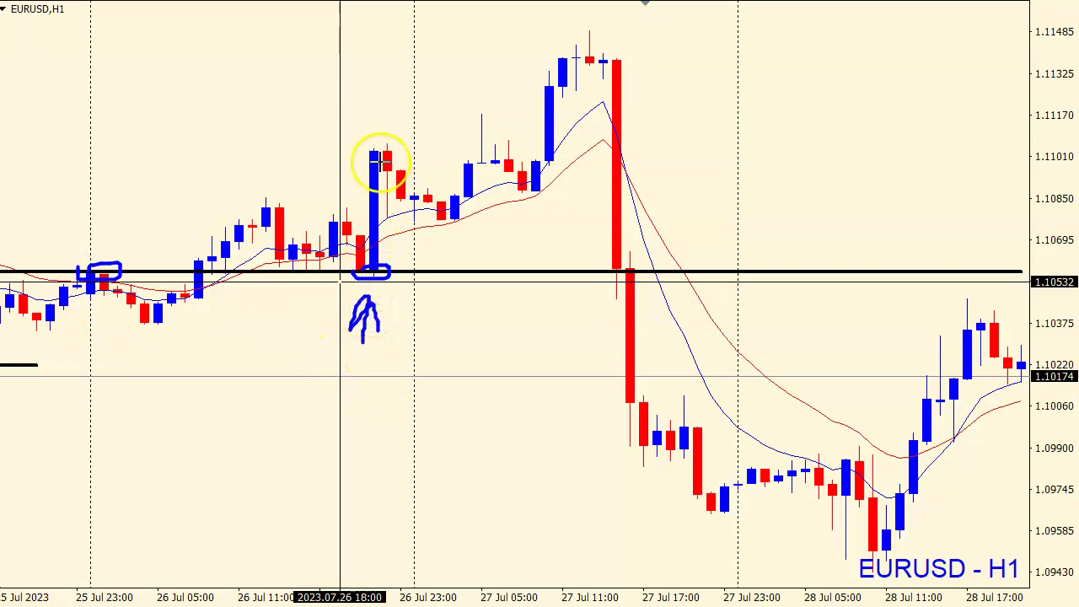
mouse_move(364, 150)
left_mouse_down()
mouse_move(359, 244)
mouse_move(386, 152)
mouse_move(366, 162)
left_mouse_up()
key("Escape")
middle_click(377, 285)
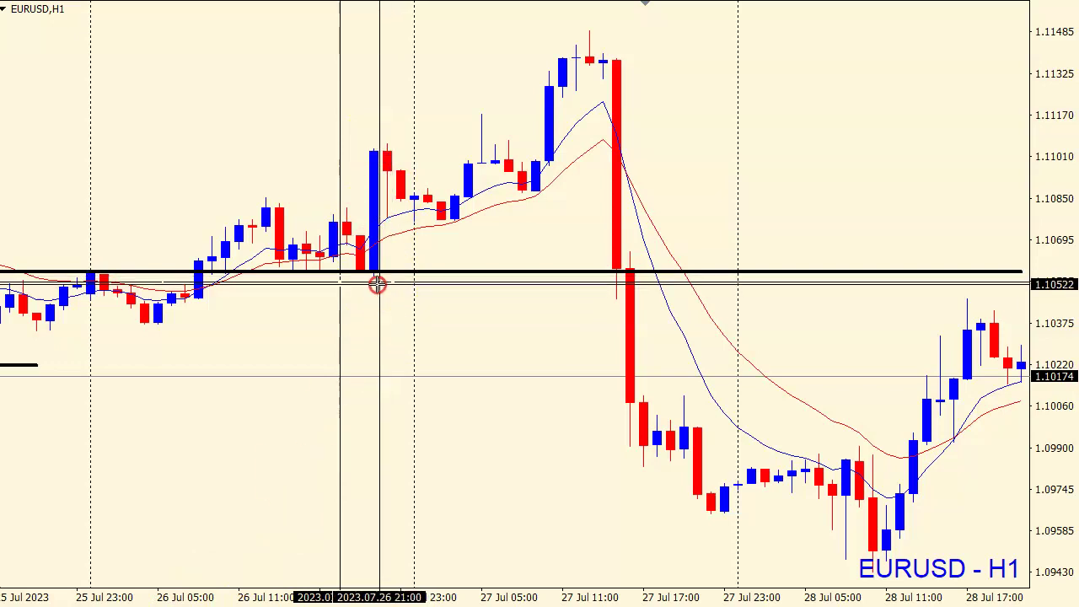
middle_click(391, 217)
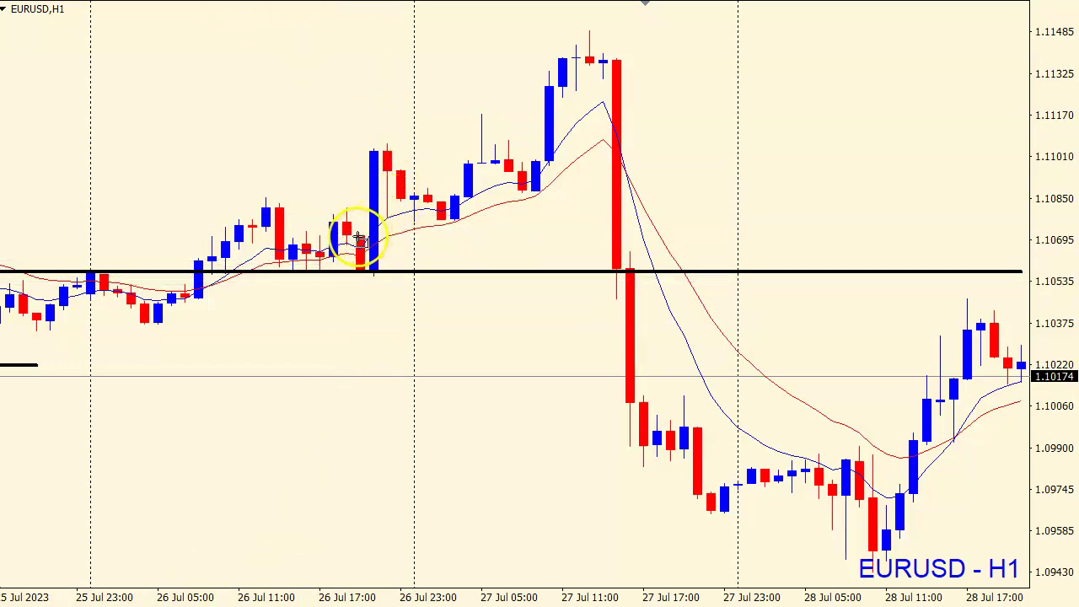
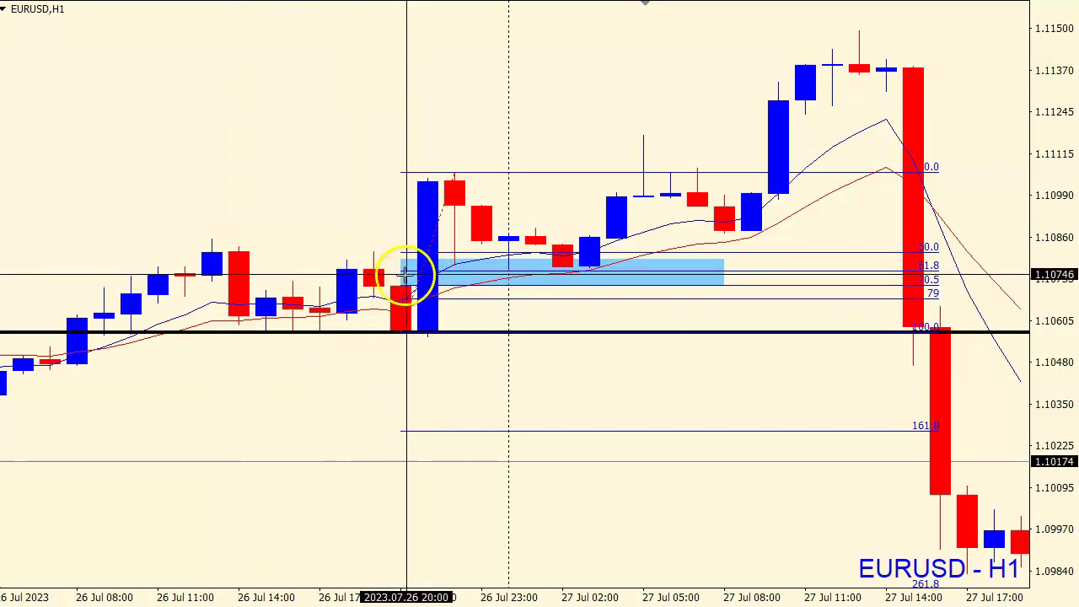
Inspect the H1 pullback into the blue Fibonacci zone from 26 July 23:00 to 27 July 02:00 with the crosshair.
left_click(705, 267)
left_click_drag(705, 266, 728, 263)
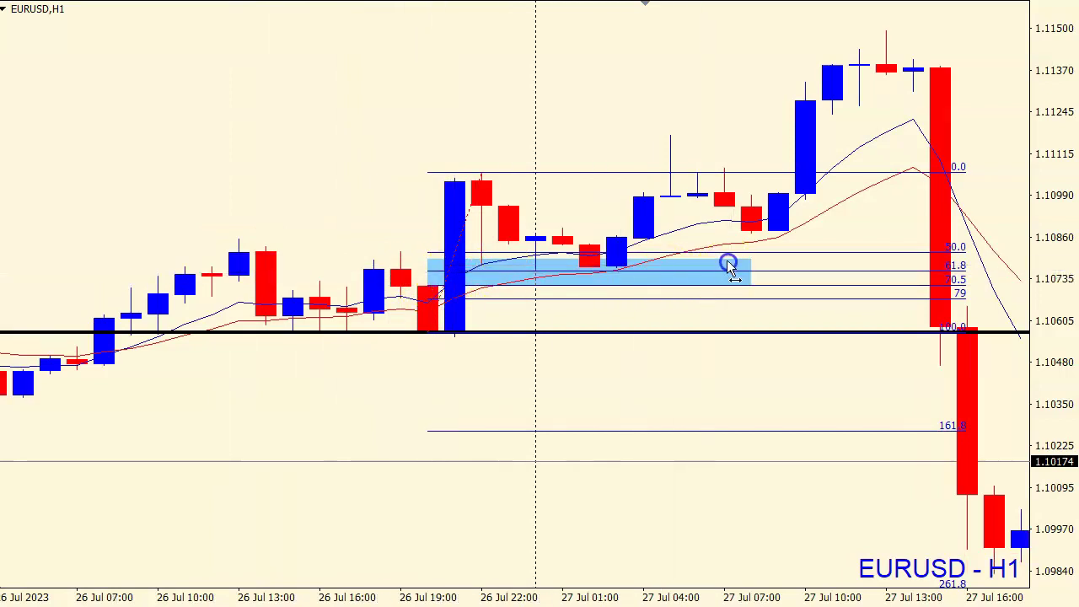
middle_click(493, 262)
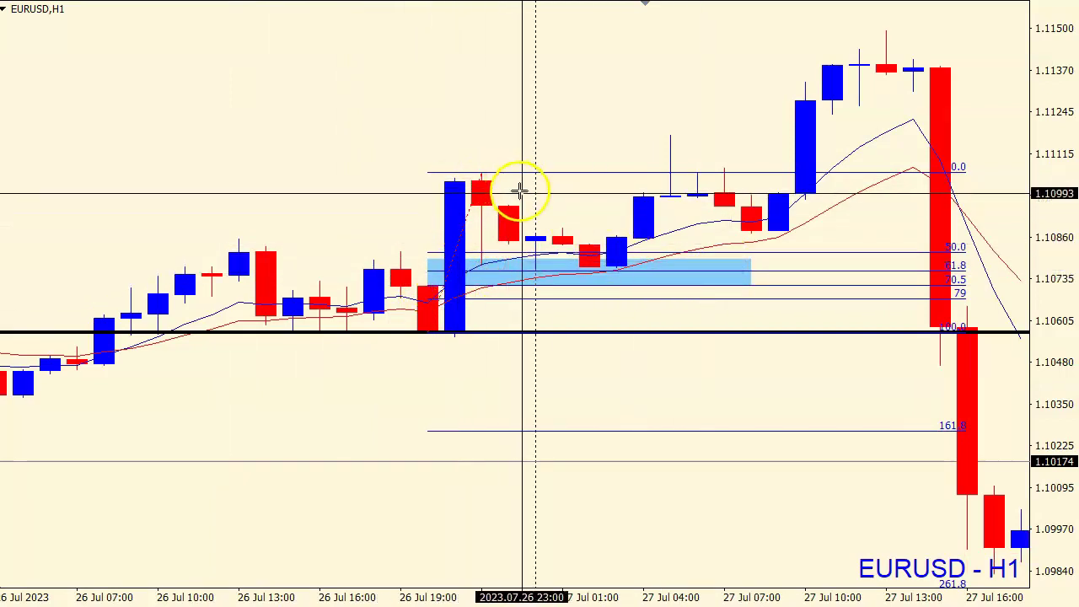
left_click(603, 268)
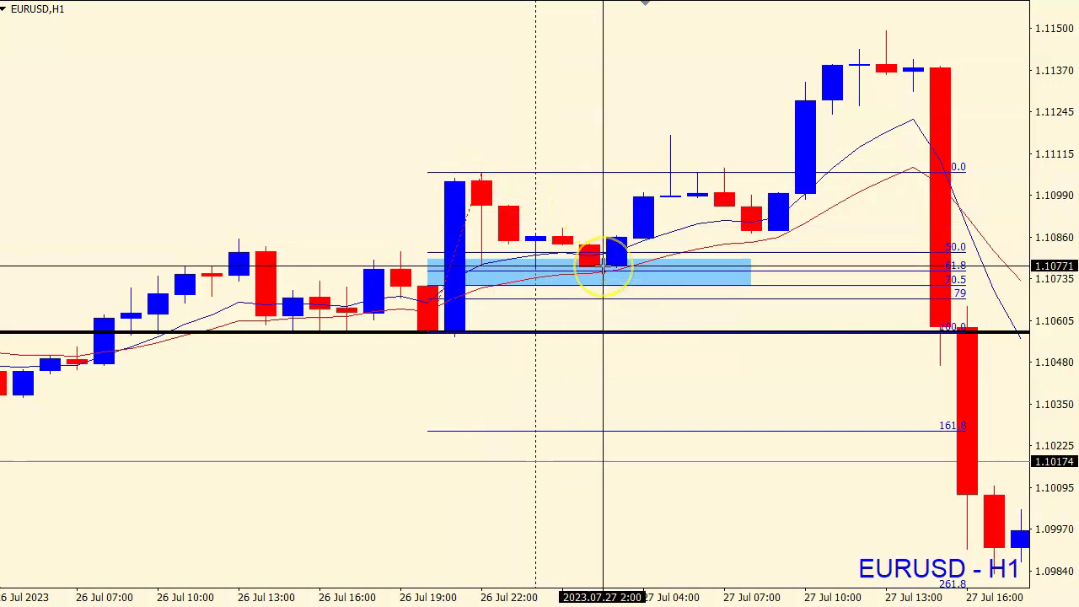
middle_click(613, 261)
Measure from the 27 July 03:00 candle at 1.10856 down to 1.10545 below the black level and up to 1.11475 near the swing high.
key("minus")
middle_click(270, 177)
left_click_drag(270, 196, 302, 207)
middle_click(301, 188)
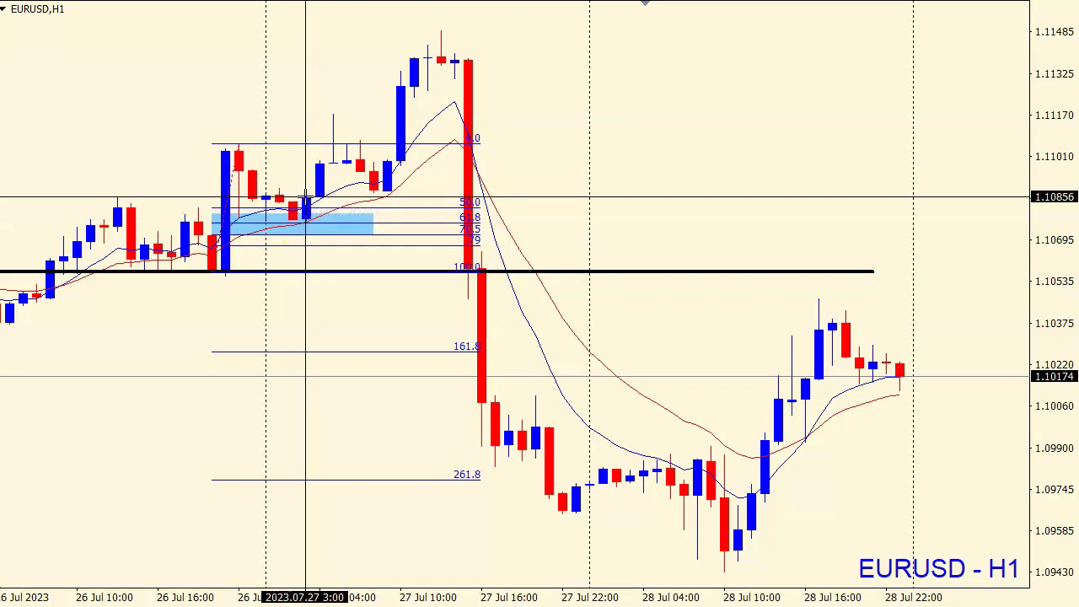
left_click_drag(305, 197, 227, 279)
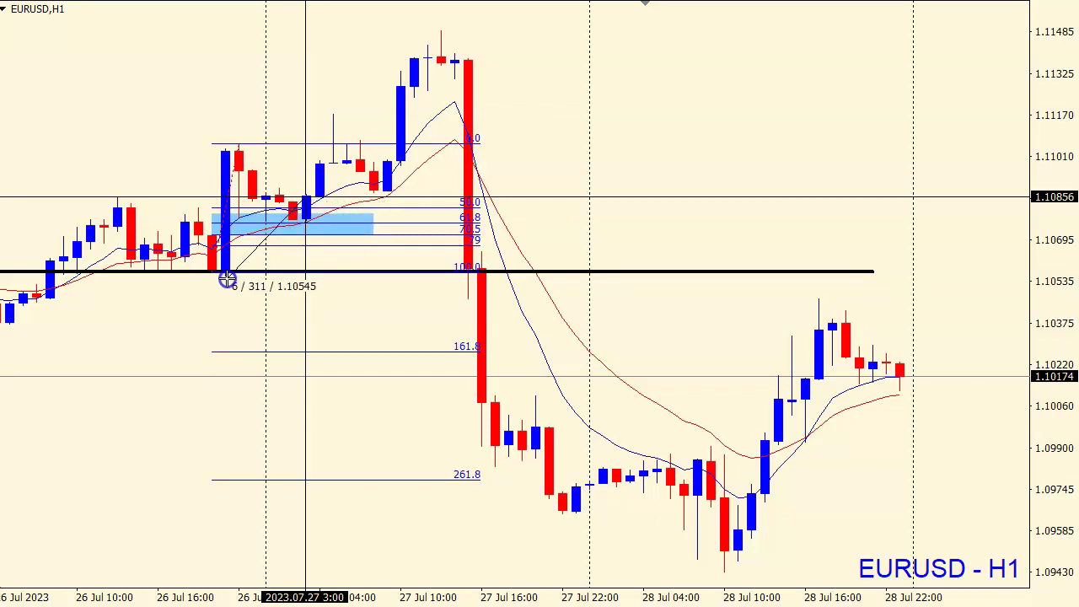
left_click_drag(227, 279, 409, 35)
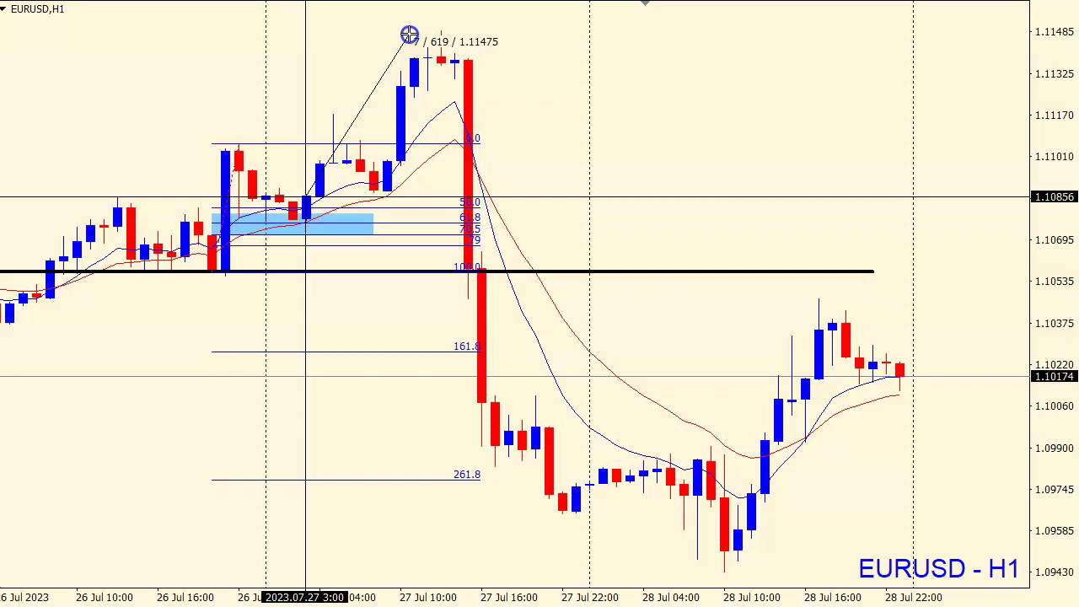
left_click_drag(409, 35, 410, 38)
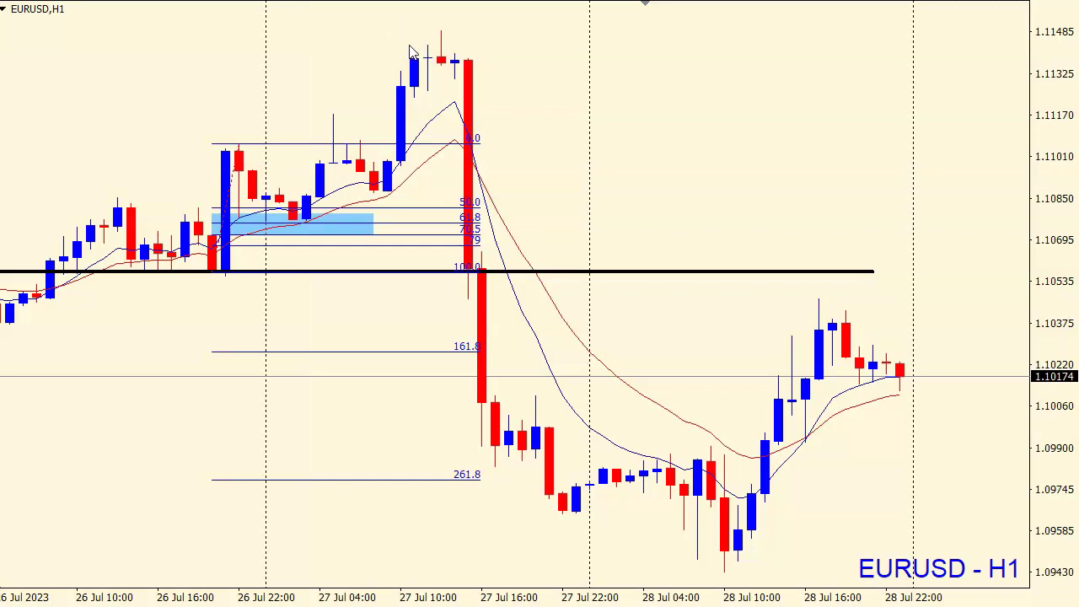
Review the marked level and Fibonacci retracement on the H4 and Daily charts, and return the chart to H1.
left_click(337, 0)
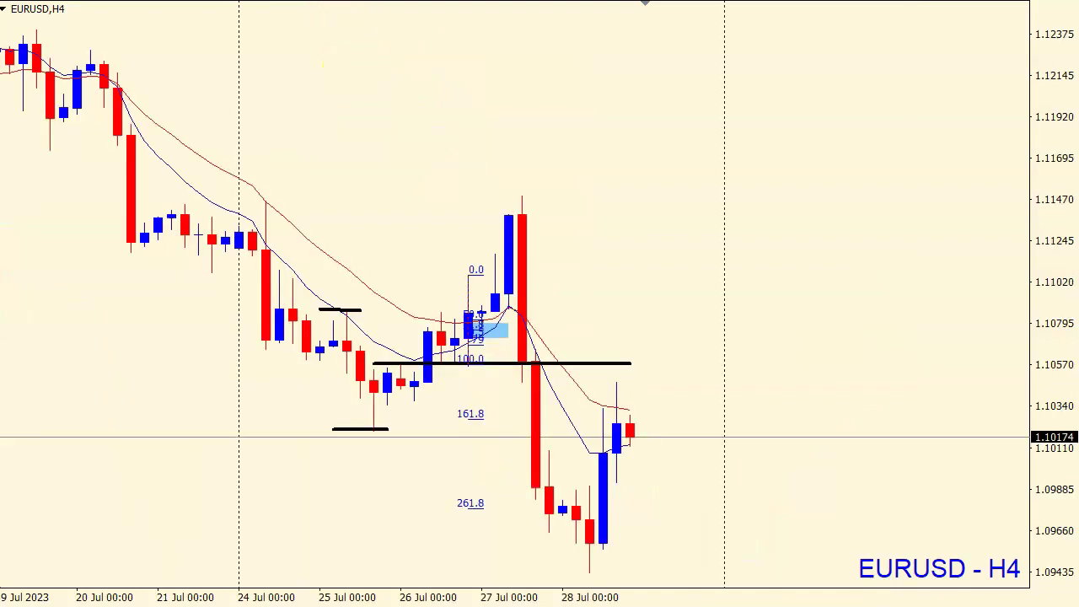
left_click(340, 0)
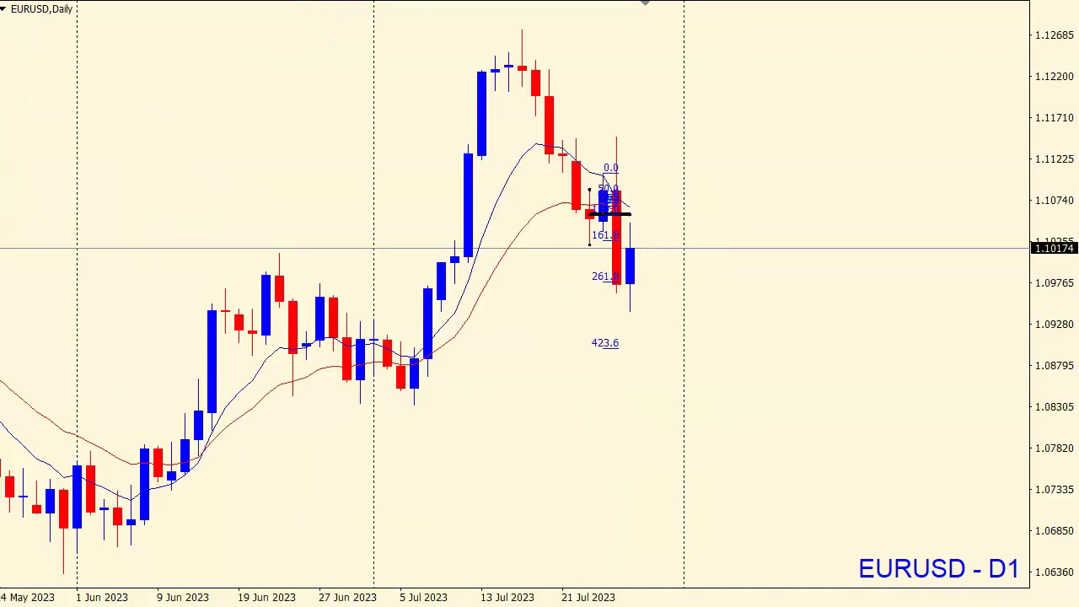
left_click(340, 0)
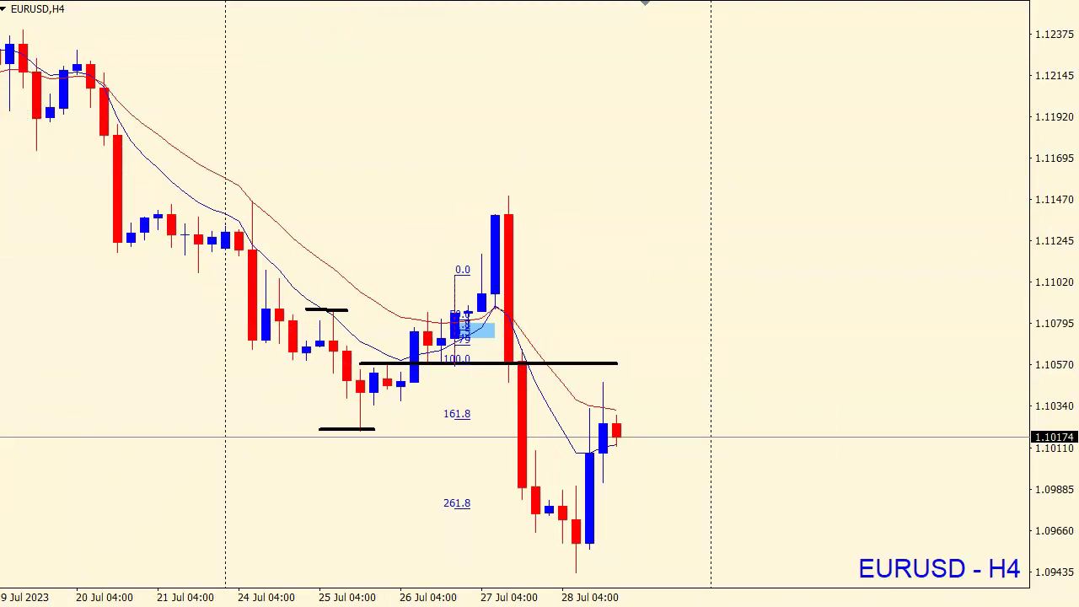
left_click(319, 0)
Review the H1 move from the 25 July swing lines through the blue retracement zone to the 28 July candles.
scroll(276, 44, "up", 3)
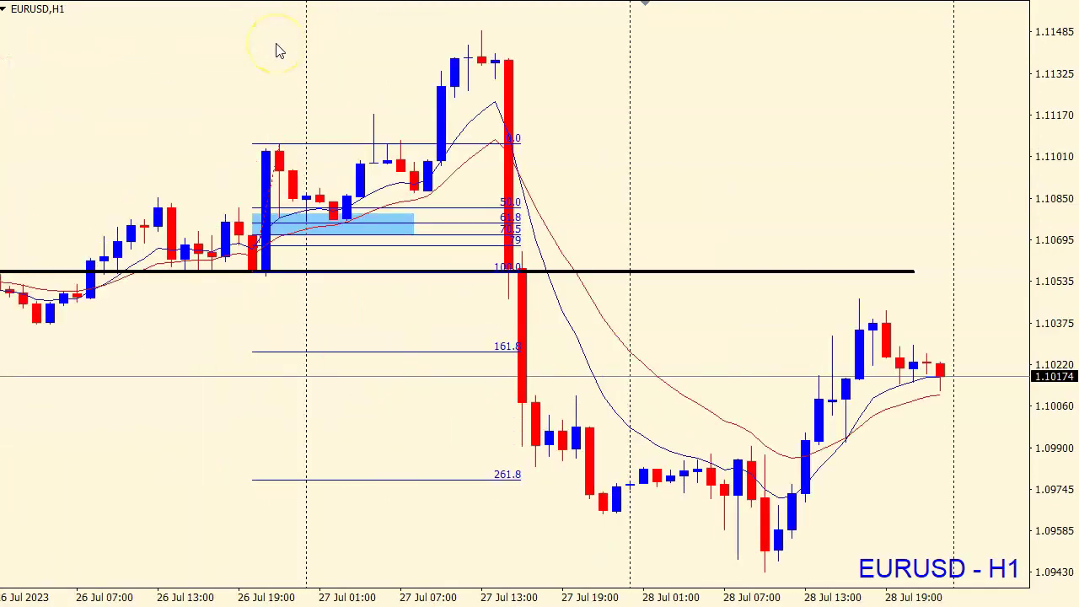
scroll(282, 51, "up", 5)
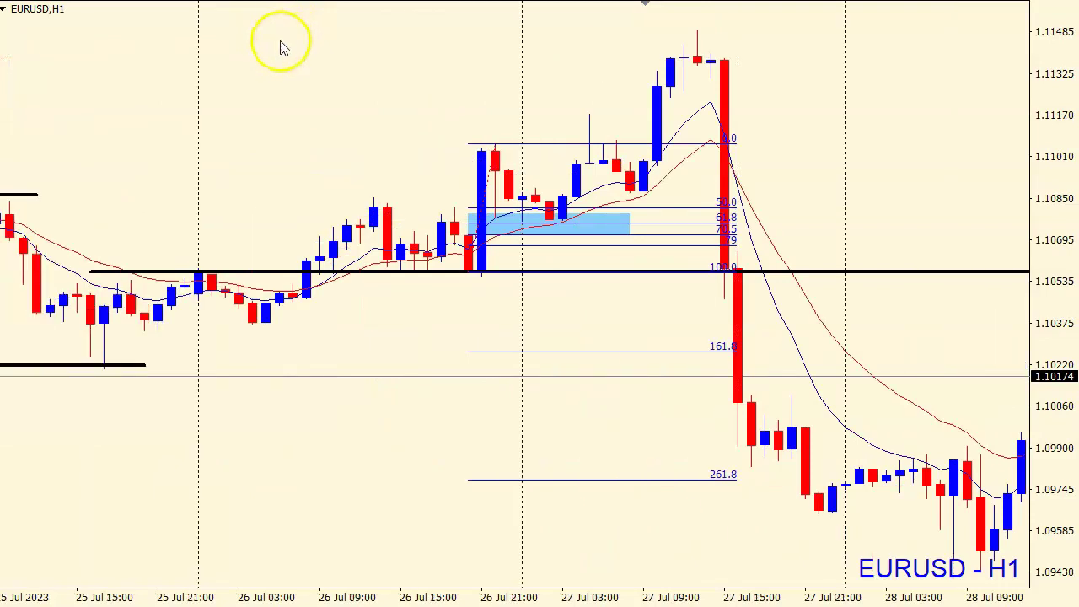
left_click(305, 128)
scroll(517, 204, "down", 2)
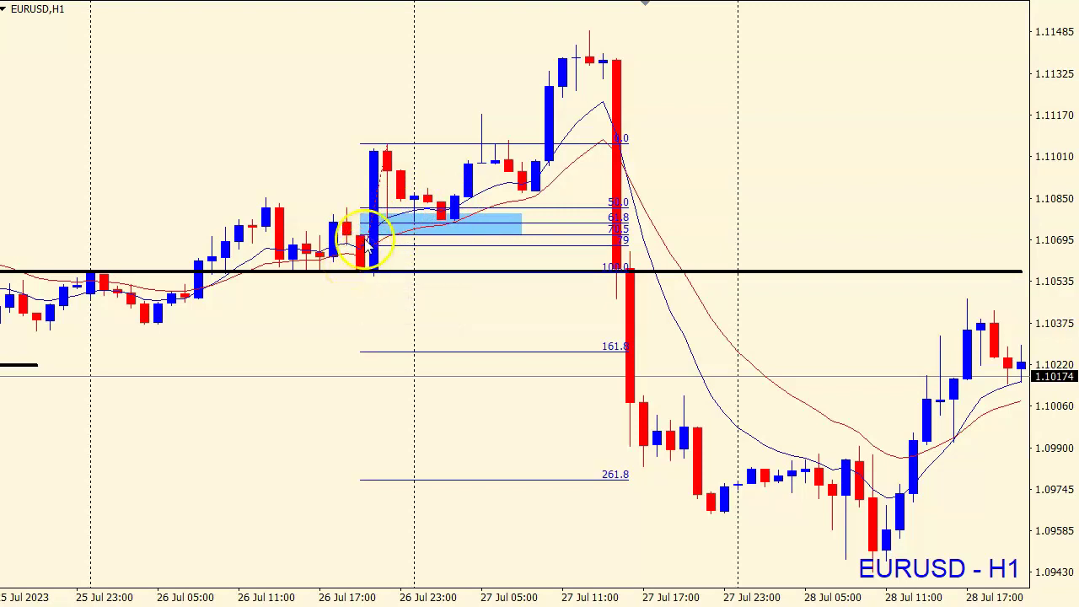
scroll(391, 241, "down", 3)
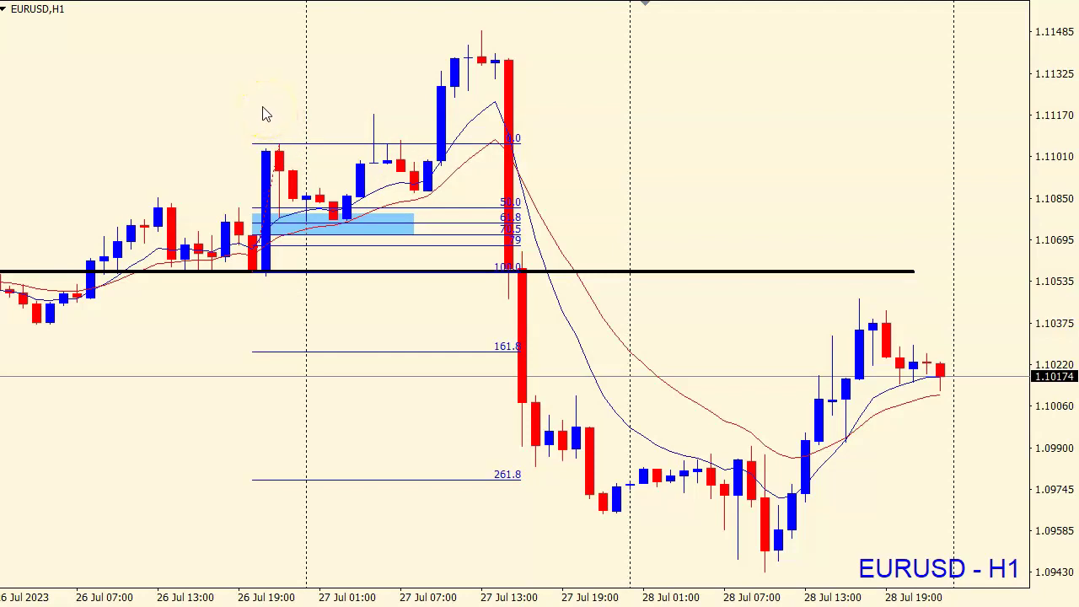
Re-examine the full H1 trade from the 27 July peak and sell-off back to the 24–25 July swing lines and the black breakout level.
key("minus")
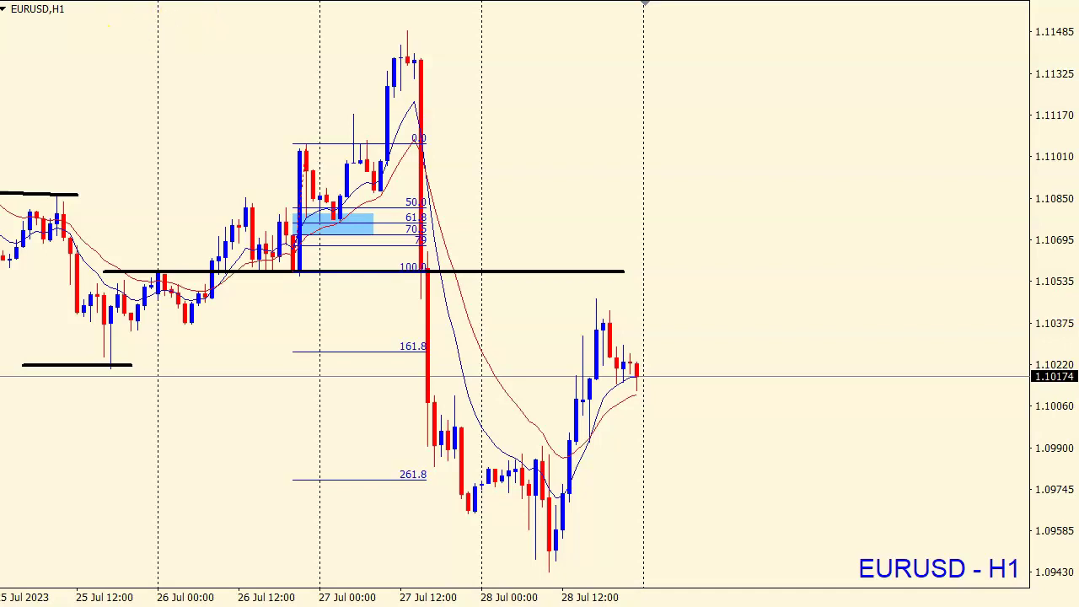
key("plus")
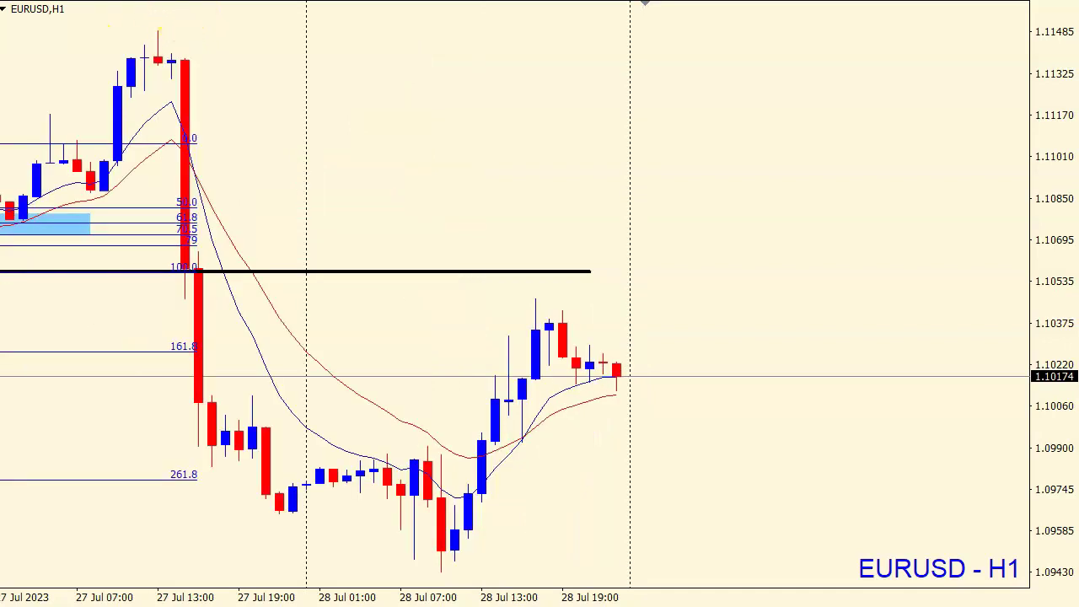
scroll(203, 41, "up", 6)
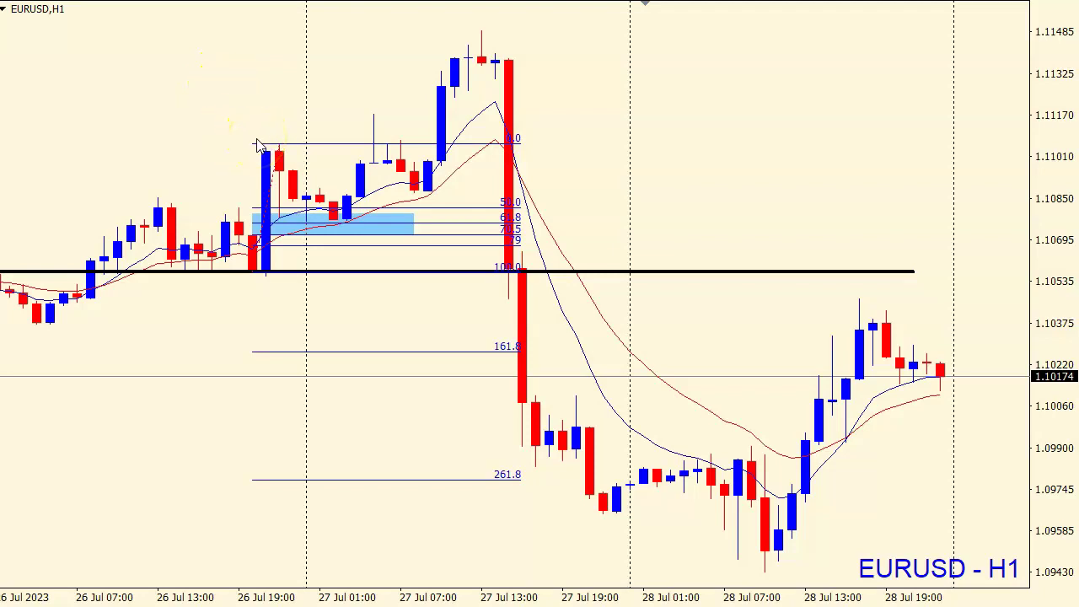
scroll(261, 145, "up", 2)
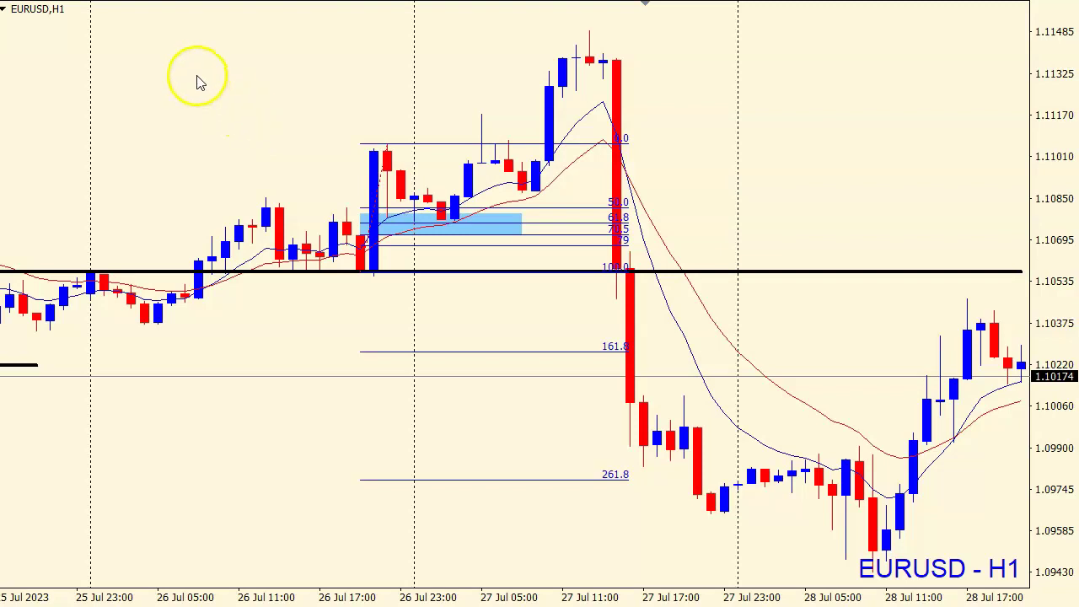
key("minus")
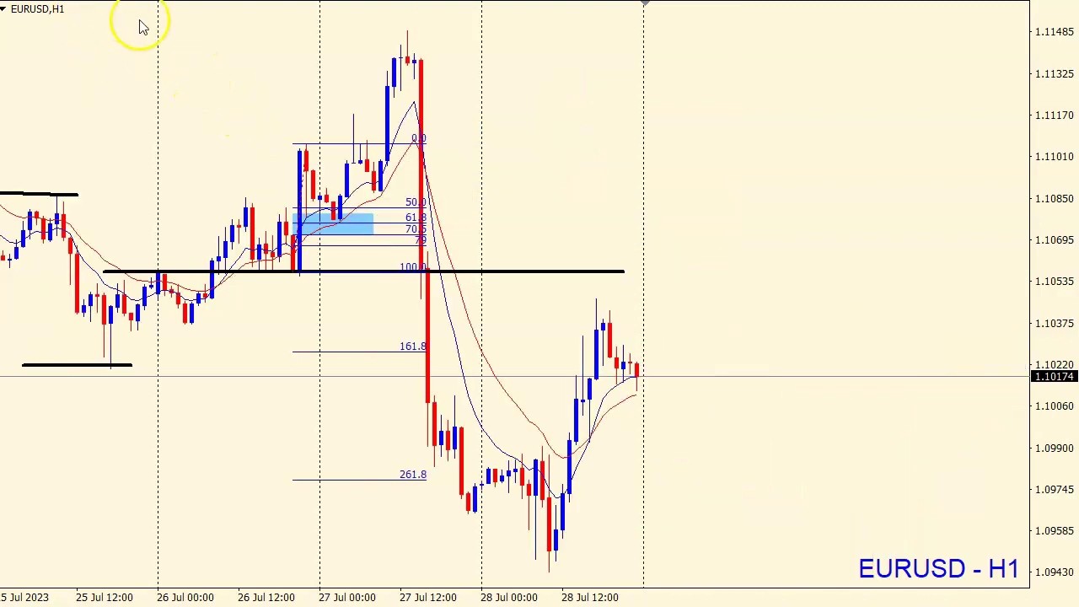
scroll(140, 26, "up", 2)
key("plus")
scroll(163, 41, "up", 5)
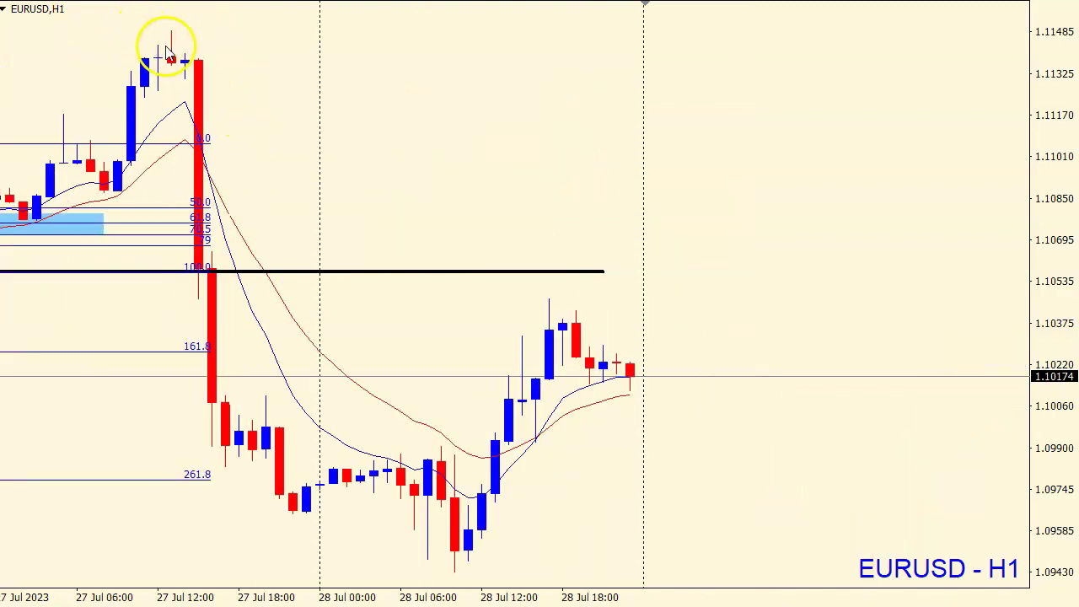
scroll(238, 63, "up", 2)
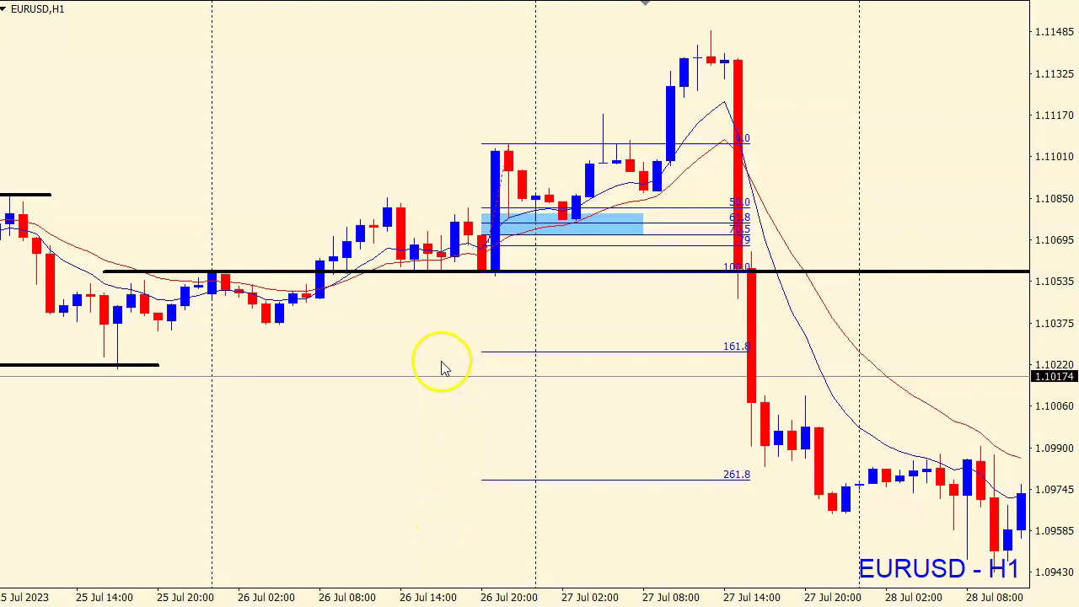
scroll(446, 210, "up", 4)
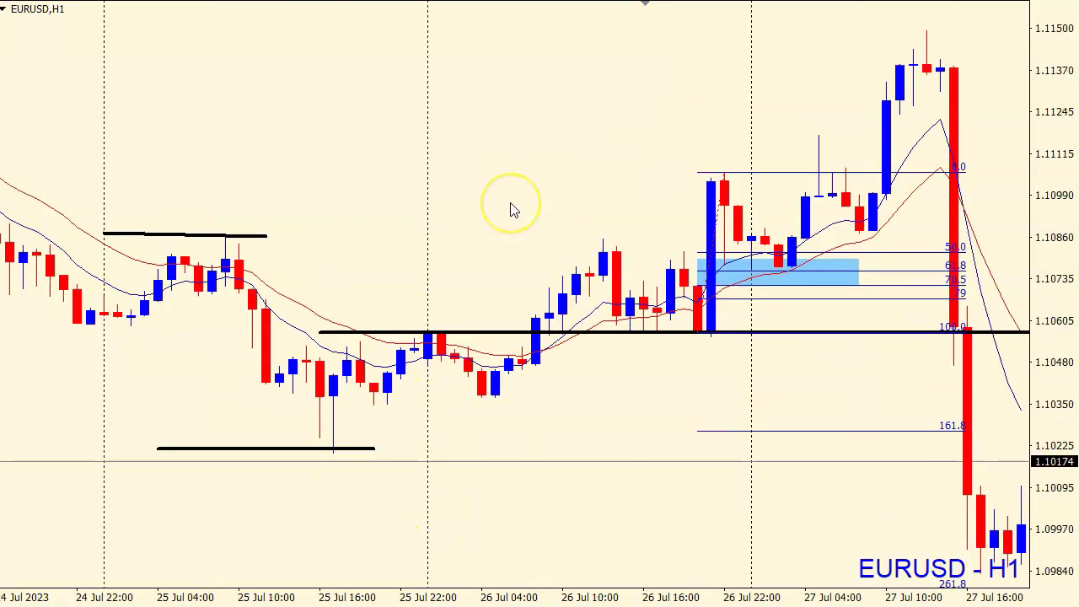